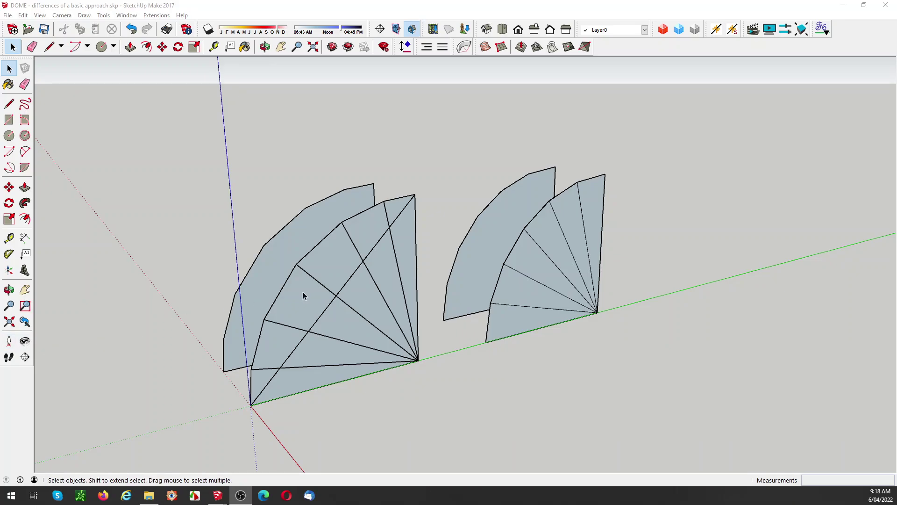
# Open the front fan group at the origin and delete the segments of the long diagonal, working from the apex down to the lowest wedge
pyautogui.click(341, 289)
pyautogui.doubleClick(341, 290)
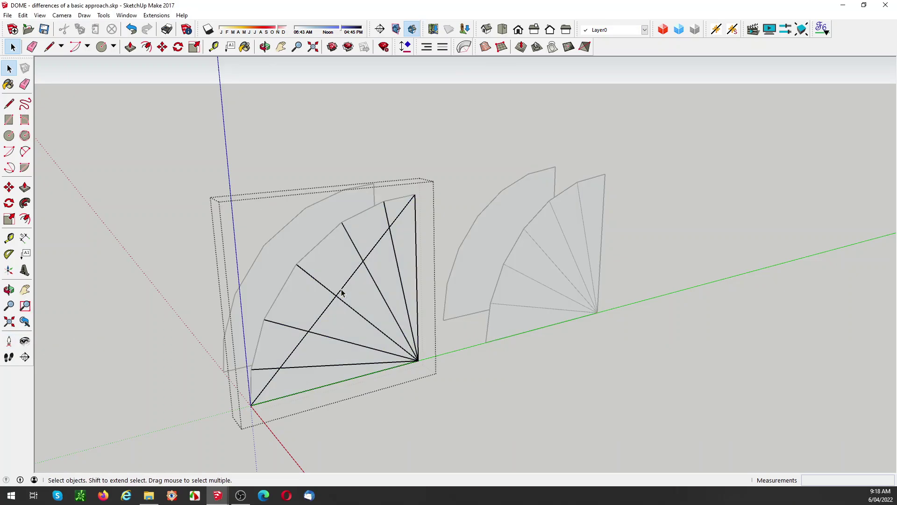
pyautogui.hotkey('ctrl', 'a')
pyautogui.click(341, 293)
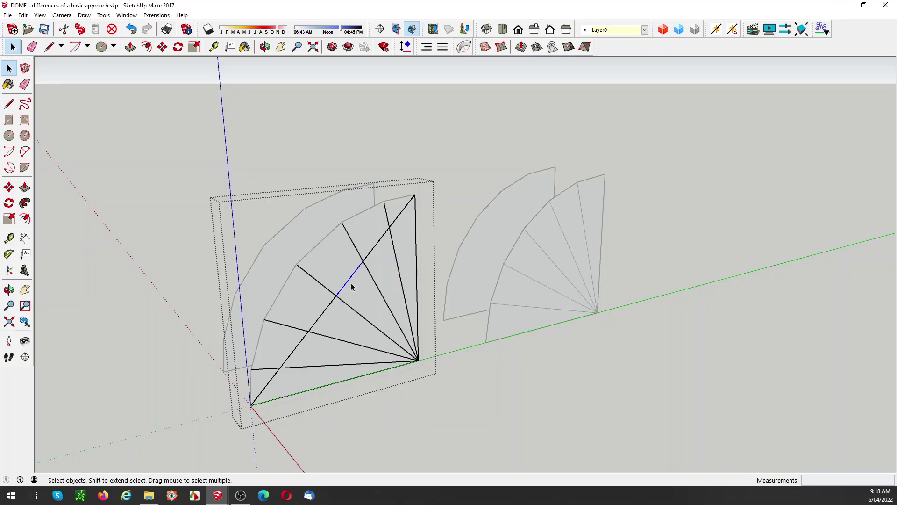
pyautogui.click(358, 267)
pyautogui.press('Delete')
pyautogui.click(374, 249)
pyautogui.press('Delete')
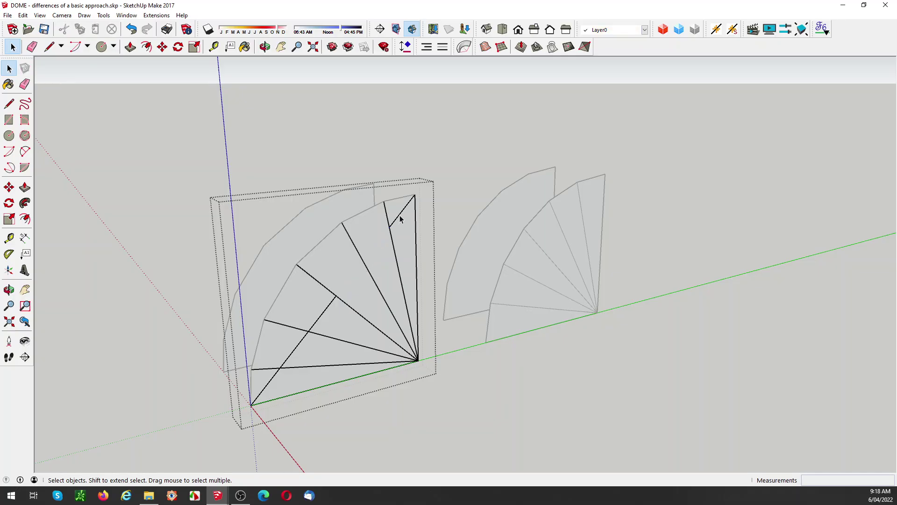
pyautogui.click(399, 218)
pyautogui.press('Delete')
pyautogui.click(327, 307)
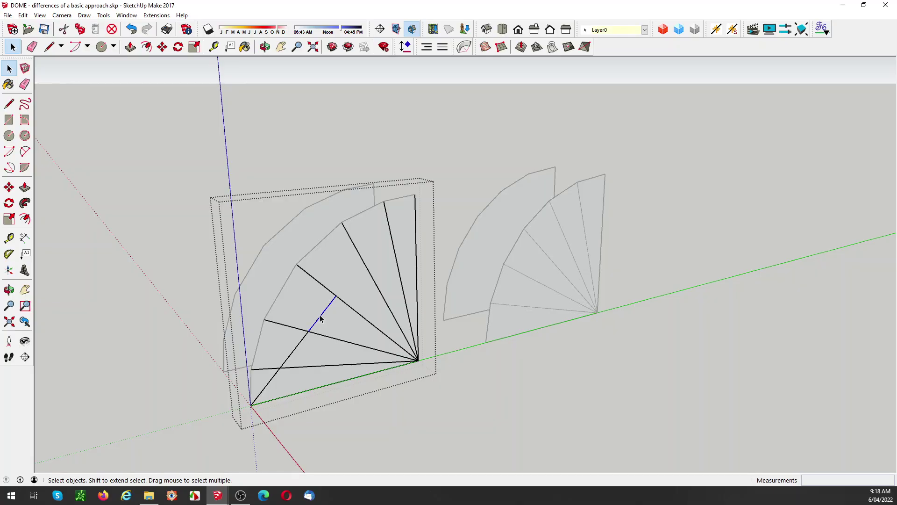
pyautogui.press('Delete')
pyautogui.click(293, 354)
pyautogui.press('Delete')
# Delete the last short diagonal piece in the fan's lowest wedge beside the origin and close the group
pyautogui.click(275, 375)
pyautogui.click(565, 427)
pyautogui.click(271, 381)
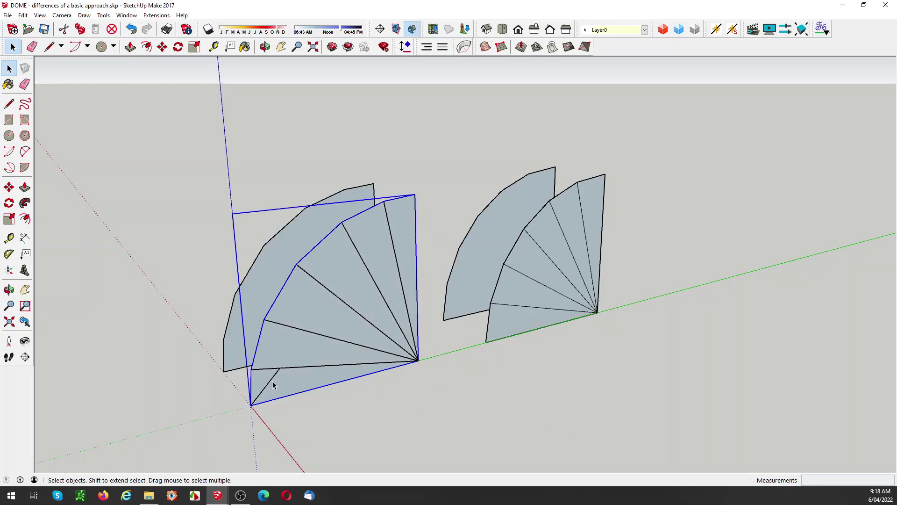
pyautogui.doubleClick(271, 380)
pyautogui.click(272, 381)
pyautogui.click(386, 414)
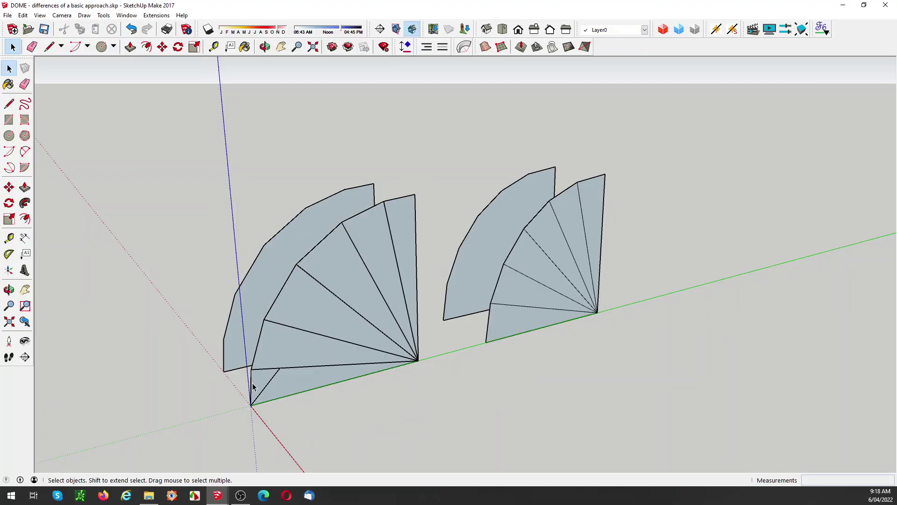
pyautogui.click(268, 387)
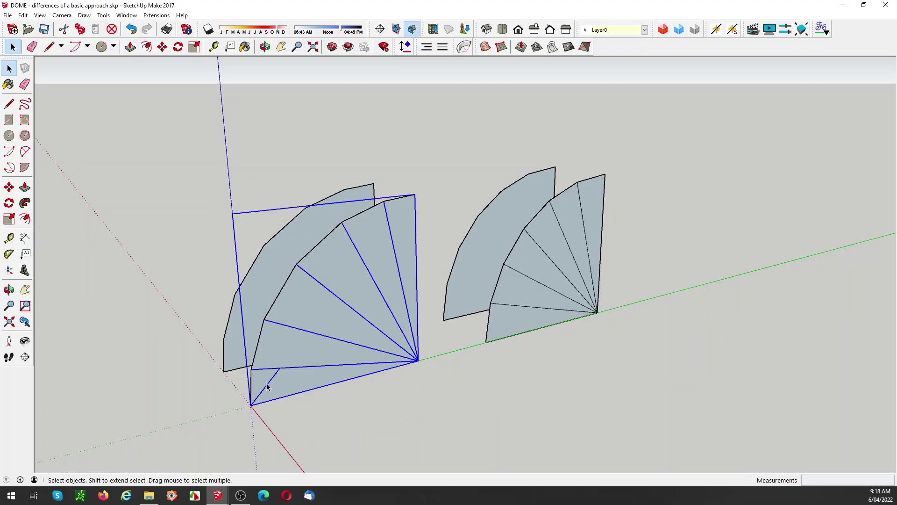
pyautogui.doubleClick(268, 387)
pyautogui.click(266, 386)
pyautogui.press('Delete')
pyautogui.click(481, 423)
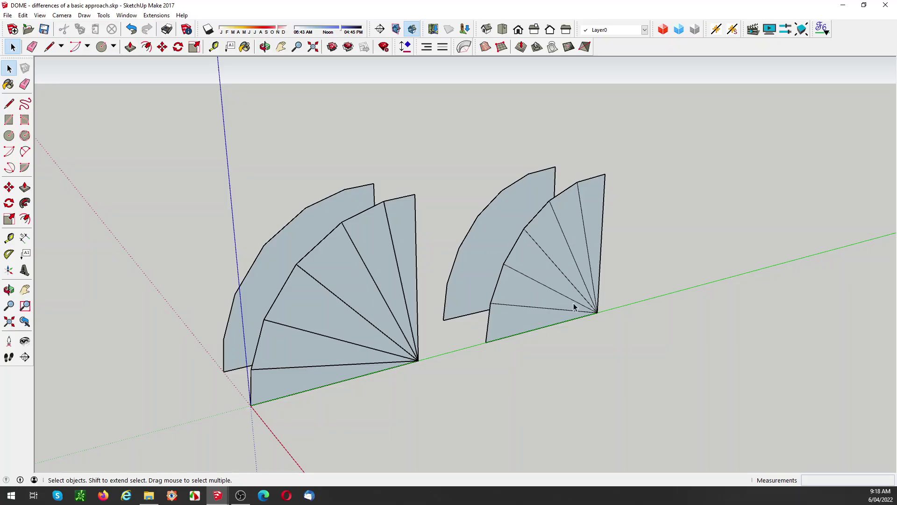
# Undo the diagonal's deletion and the earlier changes that took the quarter-dome models out of view
pyautogui.moveTo(609, 324); pyautogui.dragTo(620, 305, button='middle')
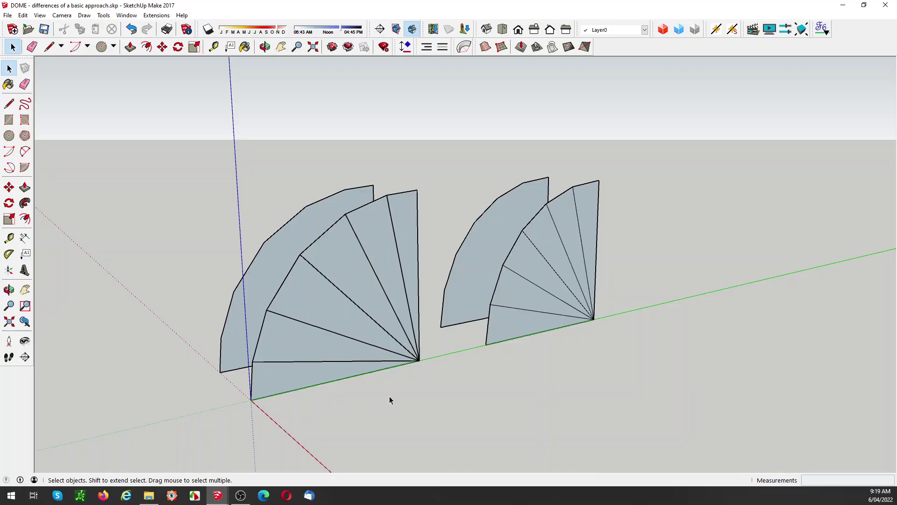
pyautogui.hotkey('ctrl', 'z')
pyautogui.hotkey('ctrl', 'z')
pyautogui.hotkey('ctrl', 'z')
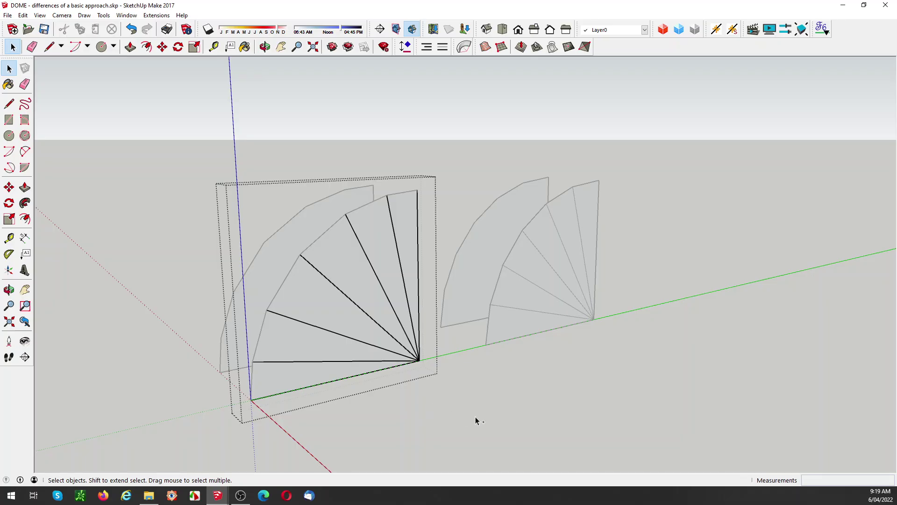
pyautogui.hotkey('ctrl', 'z')
pyautogui.hotkey('ctrl', 'z')
pyautogui.hotkey('ctrl', 'z')
pyautogui.hotkey('ctrl', 'z')
pyautogui.hotkey('ctrl', 'z')
pyautogui.hotkey('ctrl', 'z')
pyautogui.hotkey('ctrl', 'z')
pyautogui.hotkey('ctrl', 'z')
pyautogui.hotkey('ctrl', 'z')
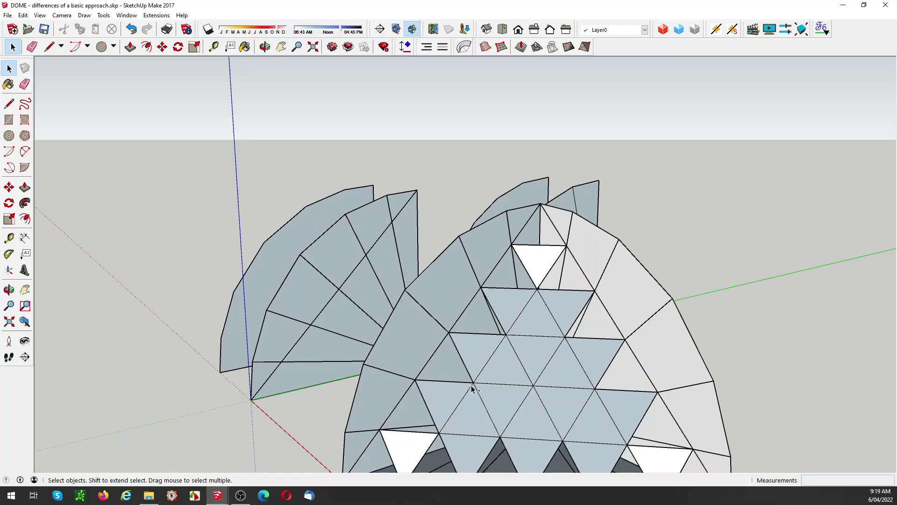
pyautogui.hotkey('ctrl', 'z')
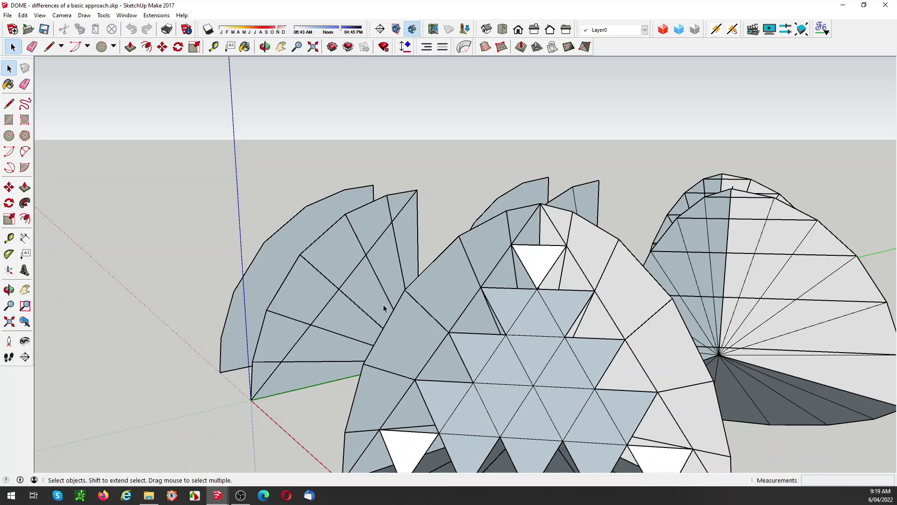
# Clear from view the two quarter domes with radial lines, along with their separate group of horizontal lines
pyautogui.scroll(-5, 360, 293)
pyautogui.moveTo(355, 292); pyautogui.dragTo(332, 333, button='middle')
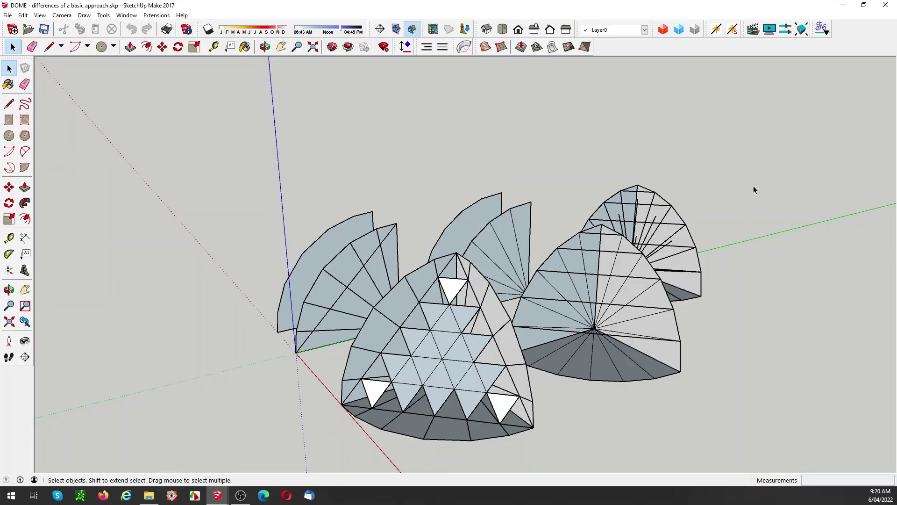
pyautogui.click(638, 208)
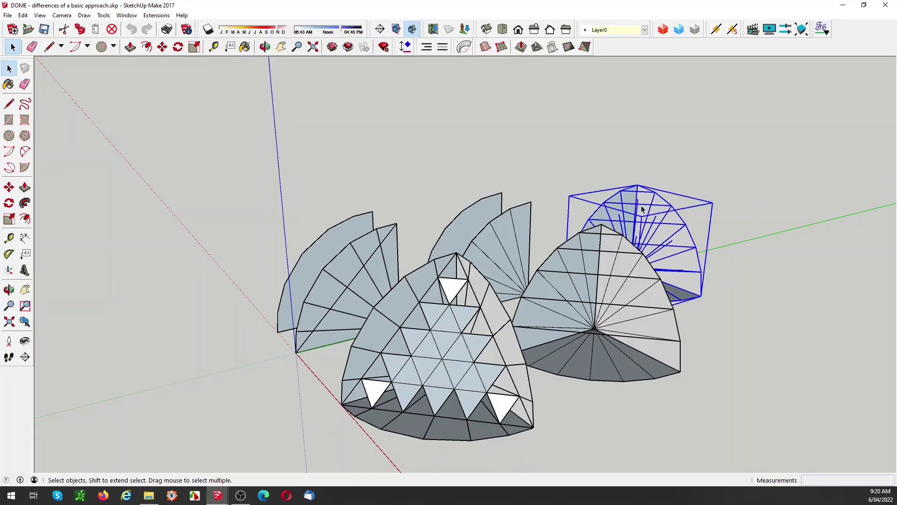
pyautogui.press('Delete')
pyautogui.click(618, 283)
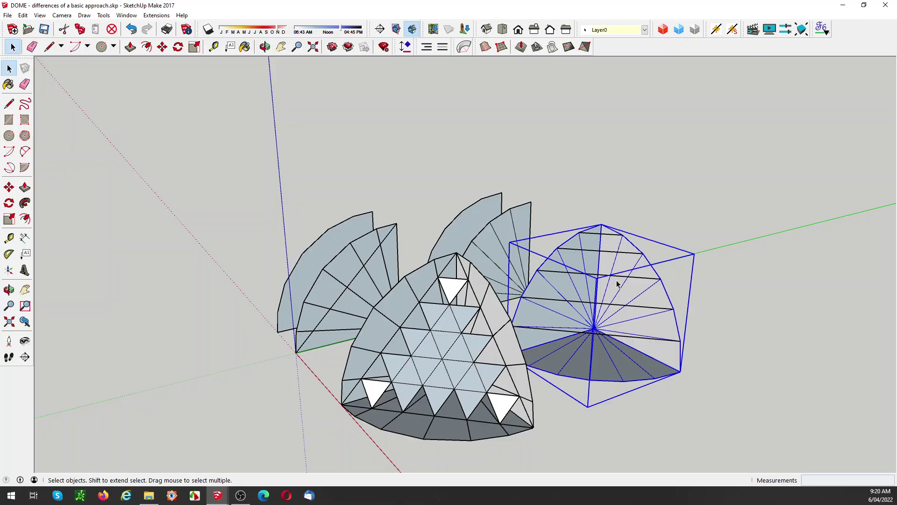
pyautogui.press('Delete')
pyautogui.moveTo(671, 230); pyautogui.dragTo(585, 353)
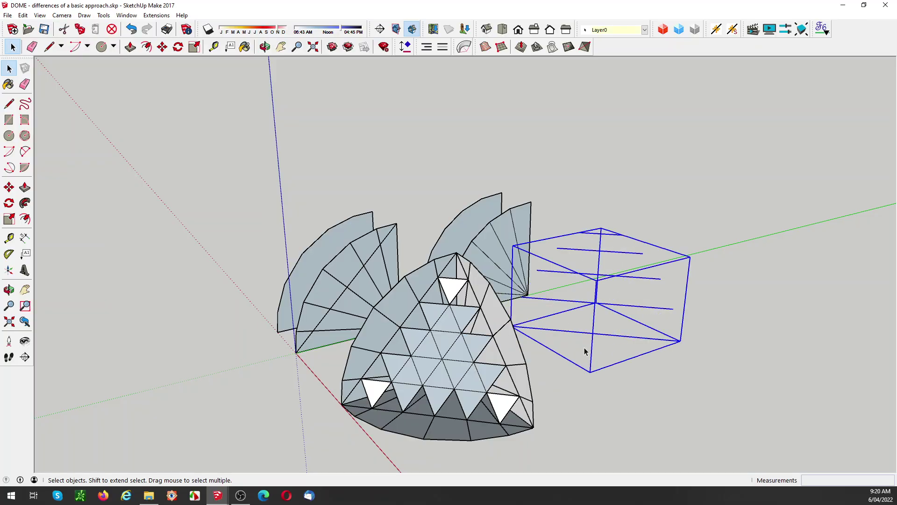
pyautogui.press('Delete')
# Clear from view the triangular panels and the quarter-dome frame around them beside the red axis
pyautogui.click(462, 345)
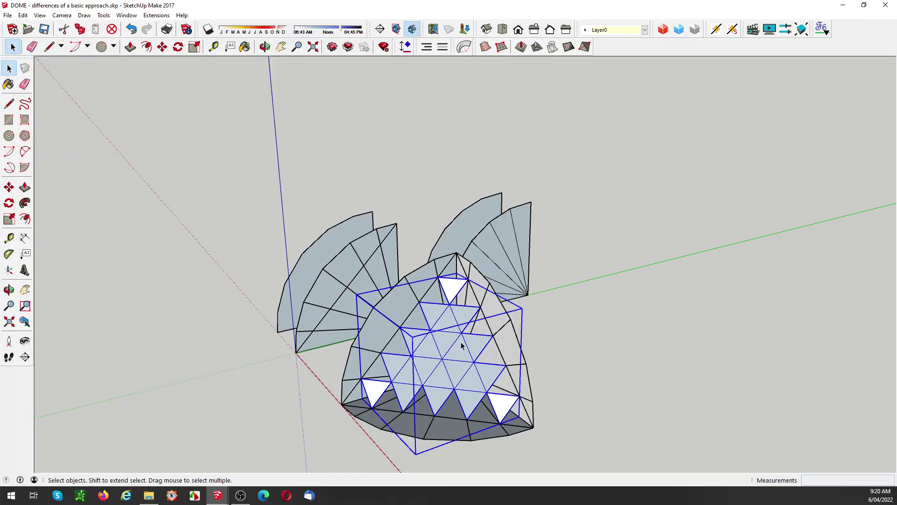
pyautogui.press('Delete')
pyautogui.click(463, 344)
pyautogui.press('Delete')
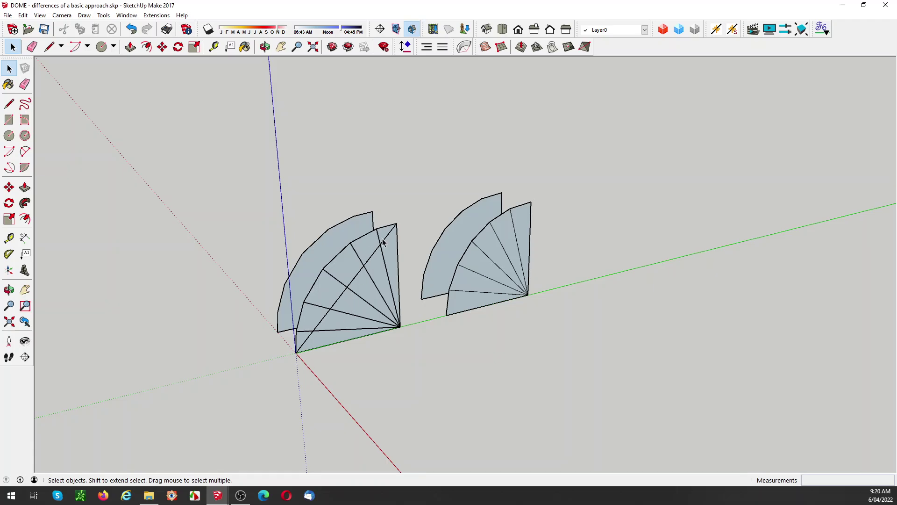
# Unhide all the quarter-dome models around the two pairs of fan profiles
pyautogui.scroll(2, 387, 232)
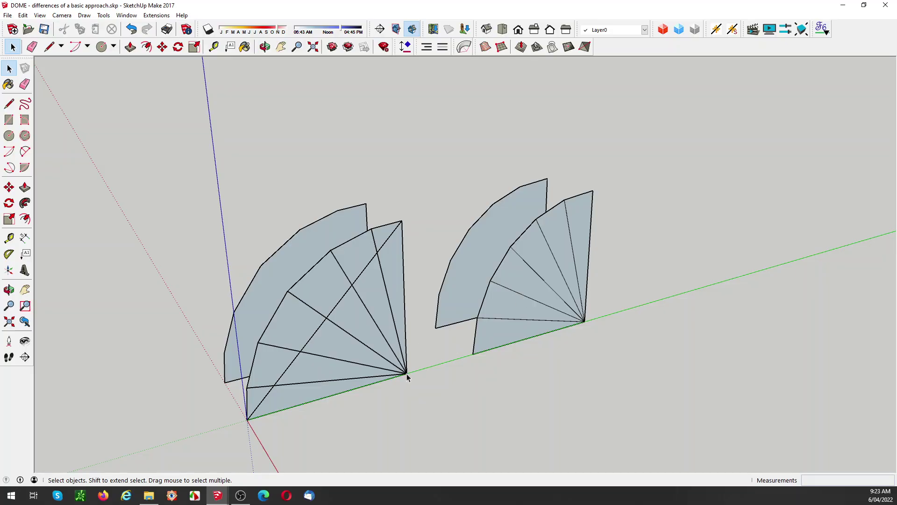
pyautogui.moveTo(408, 373); pyautogui.dragTo(407, 361, button='middle')
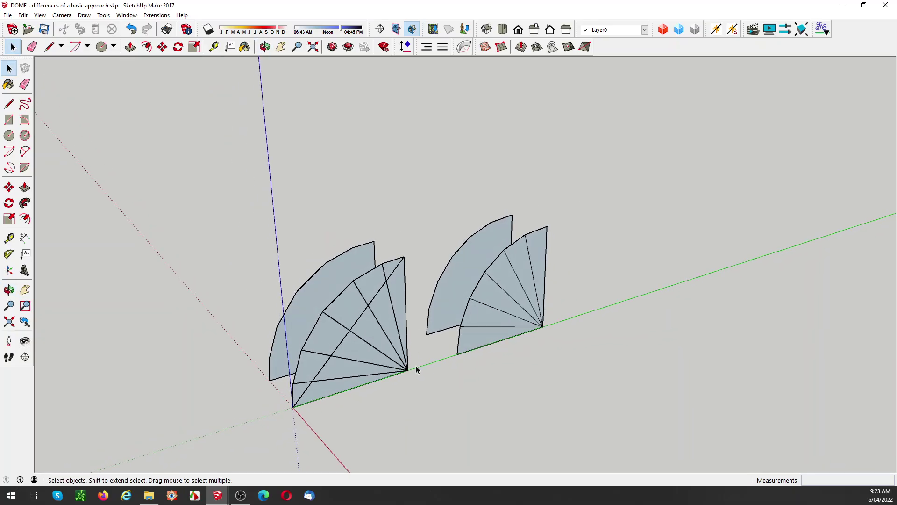
pyautogui.hotkey('shift', 'h')
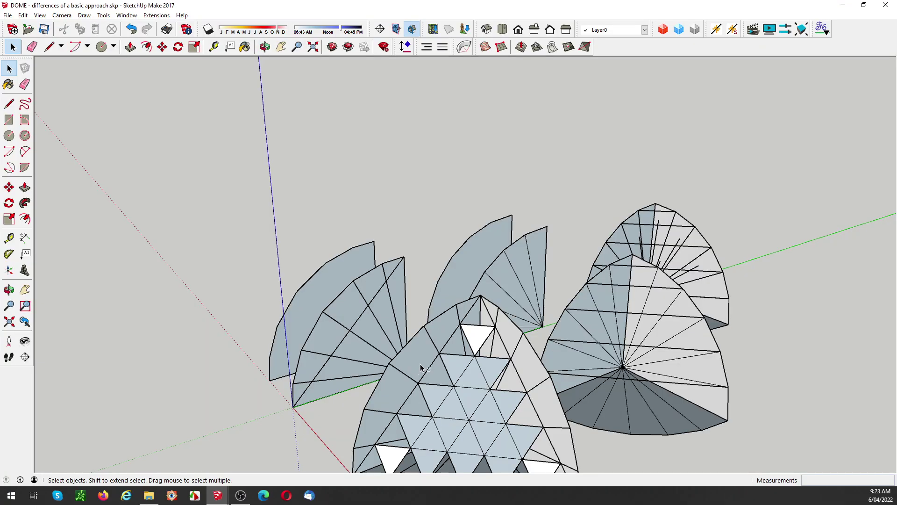
# Examine the quarter dome with triangular panels up close and compare it with the fan profiles behind it
pyautogui.scroll(-3, 447, 306)
pyautogui.moveTo(421, 323); pyautogui.dragTo(401, 326, button='middle')
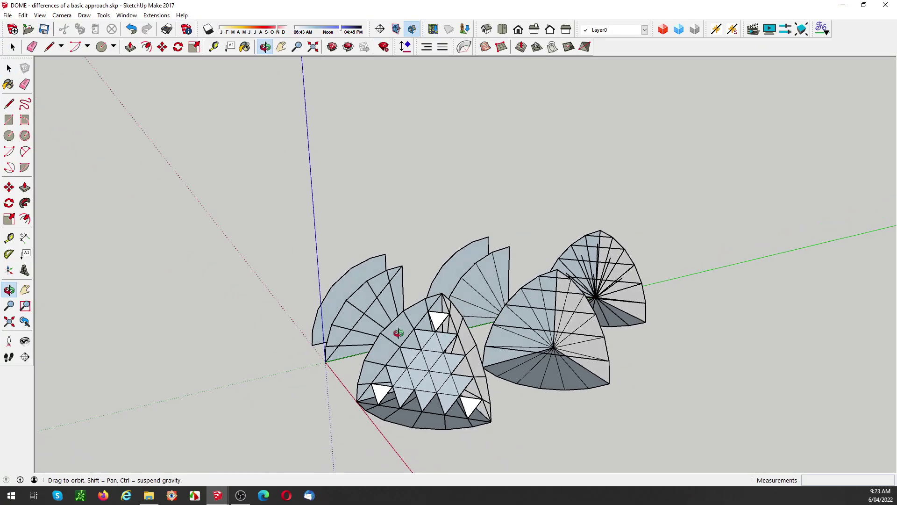
pyautogui.scroll(5, 411, 341)
pyautogui.moveTo(426, 355); pyautogui.dragTo(374, 294, button='middle')
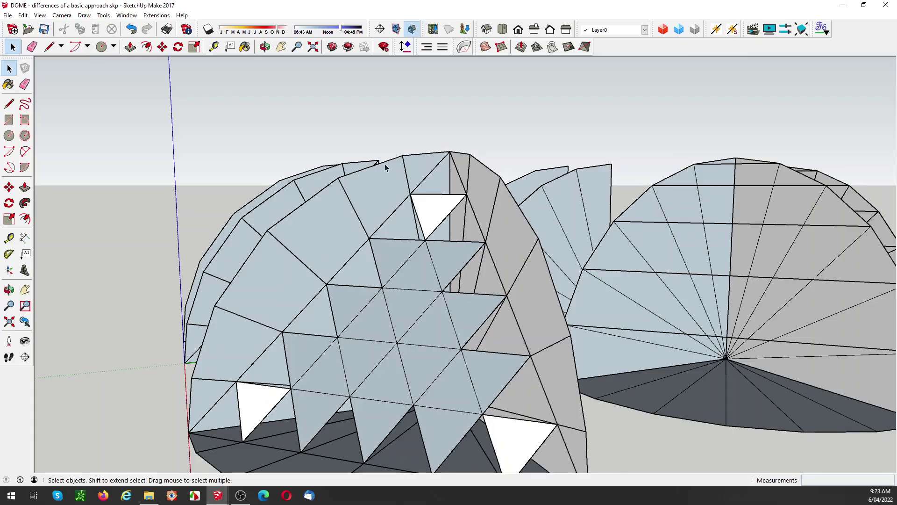
pyautogui.moveTo(310, 236); pyautogui.dragTo(504, 209, button='middle')
pyautogui.scroll(5, 504, 209)
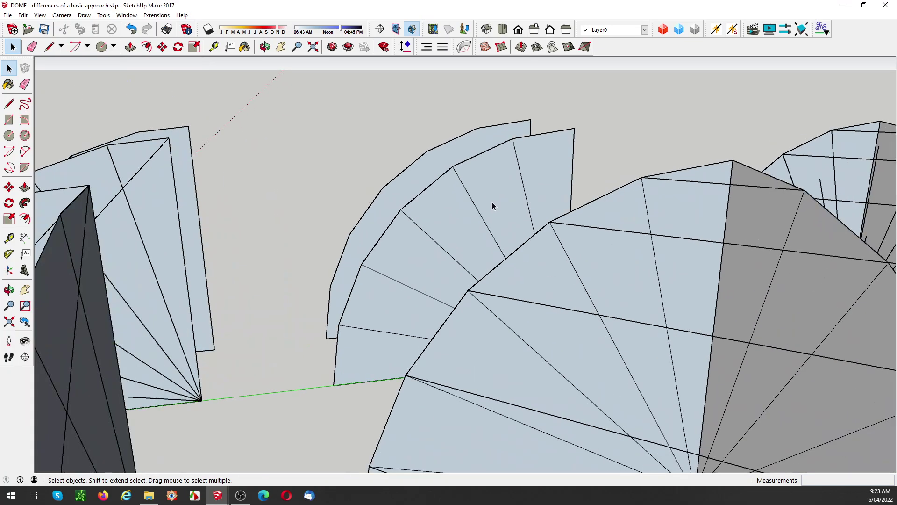
pyautogui.scroll(-3, 507, 165)
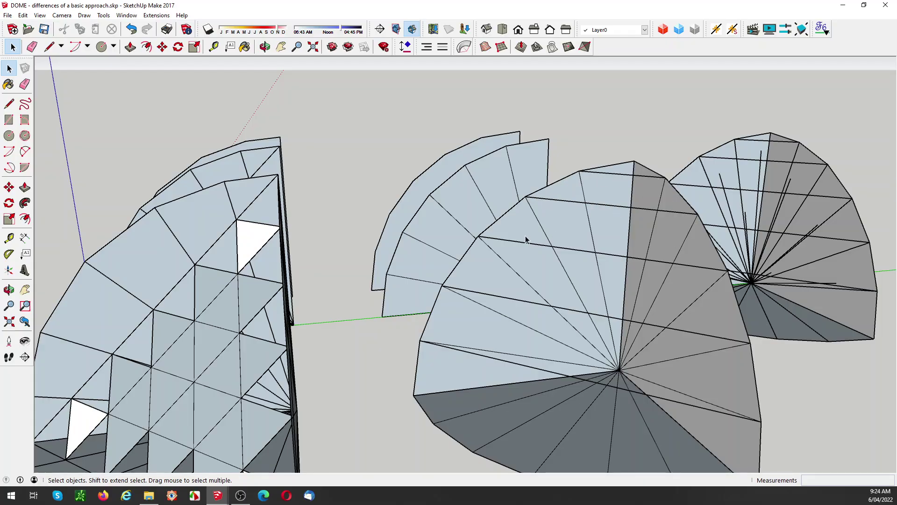
# Compare the radial and horizontal lines of the two other quarter domes with the triangular-panel dome from several sides
pyautogui.scroll(-3, 522, 245)
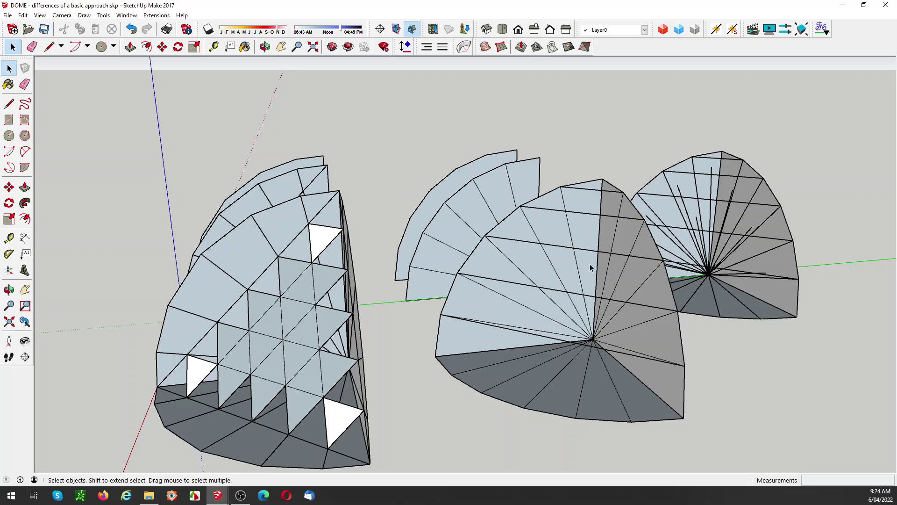
pyautogui.moveTo(591, 266); pyautogui.dragTo(547, 265, button='middle')
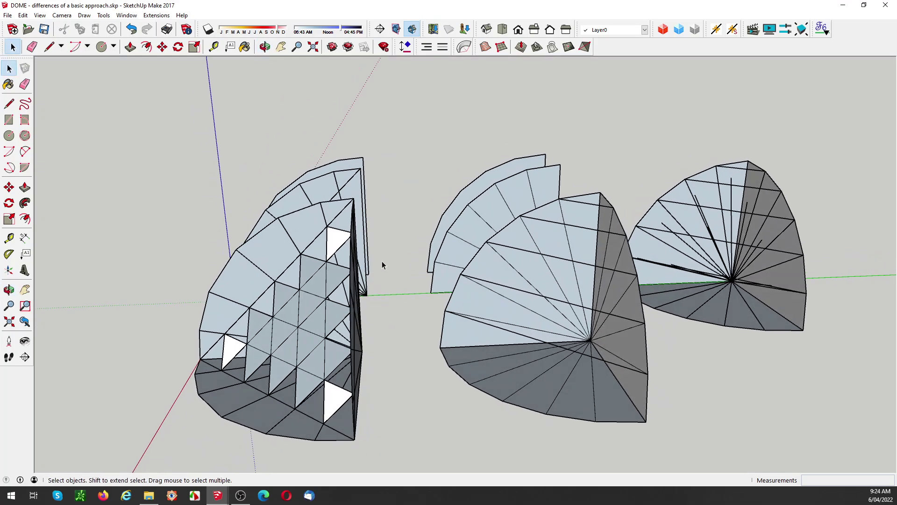
pyautogui.moveTo(315, 271); pyautogui.dragTo(351, 274, button='middle')
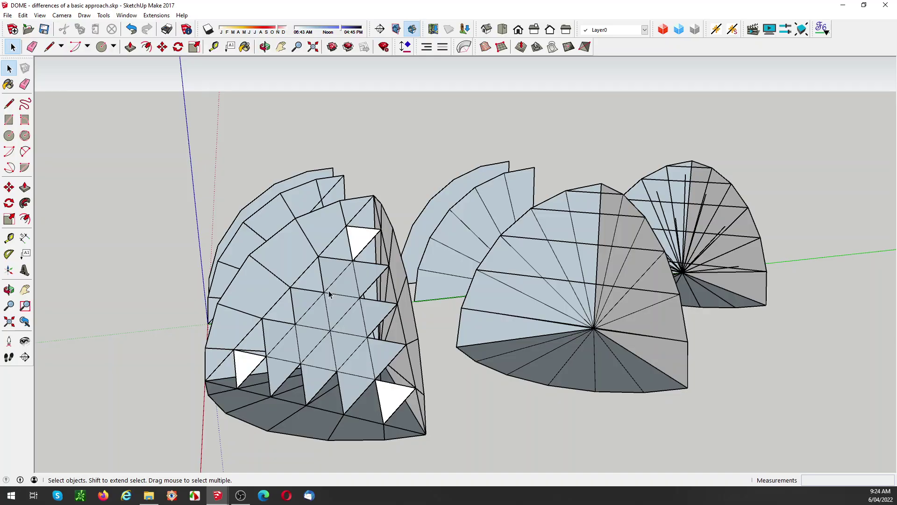
pyautogui.scroll(-3, 329, 294)
pyautogui.moveTo(327, 295); pyautogui.dragTo(655, 237, button='middle')
pyautogui.scroll(3, 666, 225)
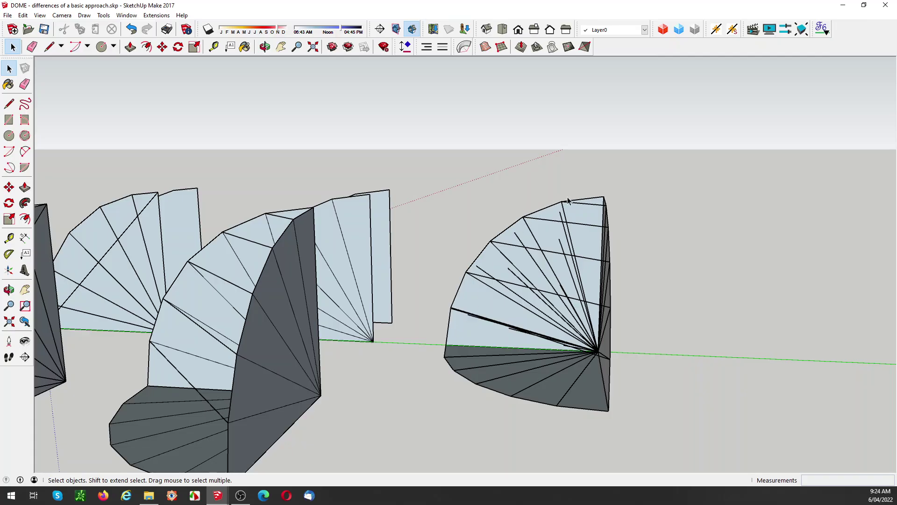
pyautogui.moveTo(537, 259); pyautogui.dragTo(553, 201, button='middle')
pyautogui.moveTo(570, 248); pyautogui.dragTo(517, 240, button='middle')
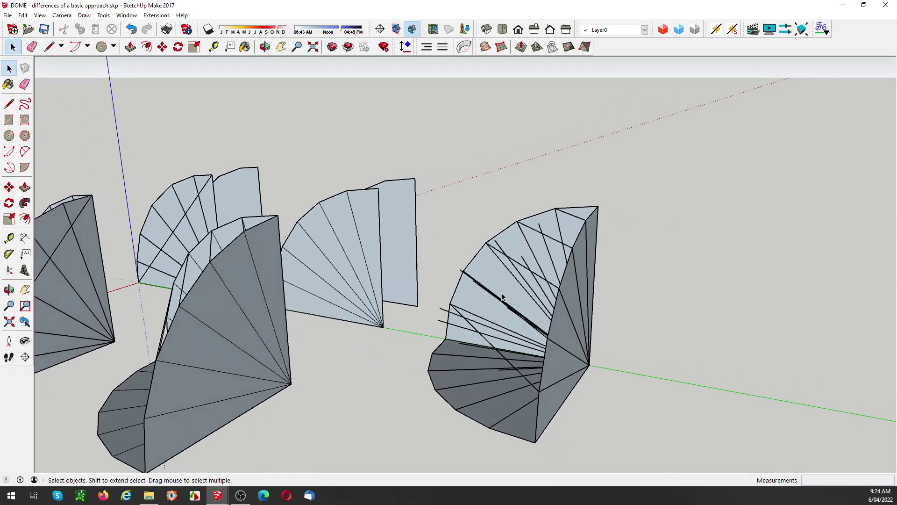
pyautogui.moveTo(502, 297); pyautogui.dragTo(652, 292, button='middle')
pyautogui.moveTo(750, 316); pyautogui.dragTo(643, 264)
pyautogui.press('space')
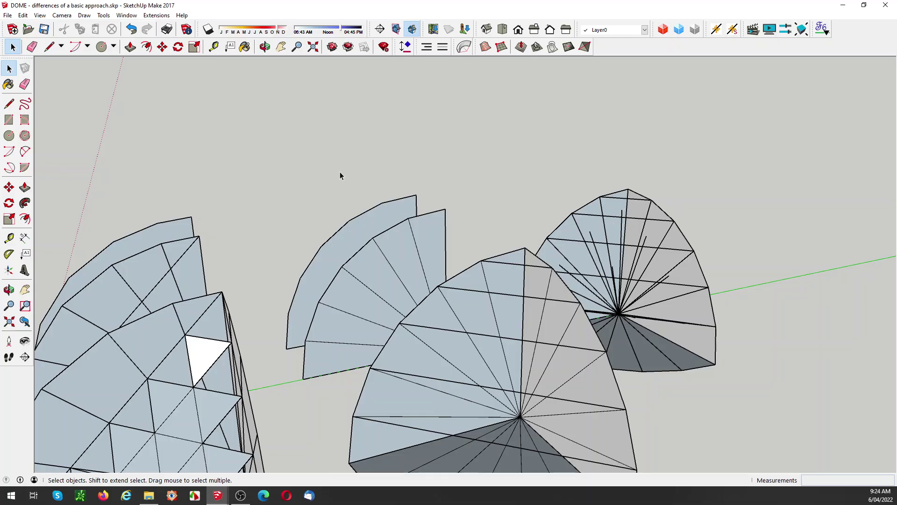
pyautogui.scroll(-2, 373, 273)
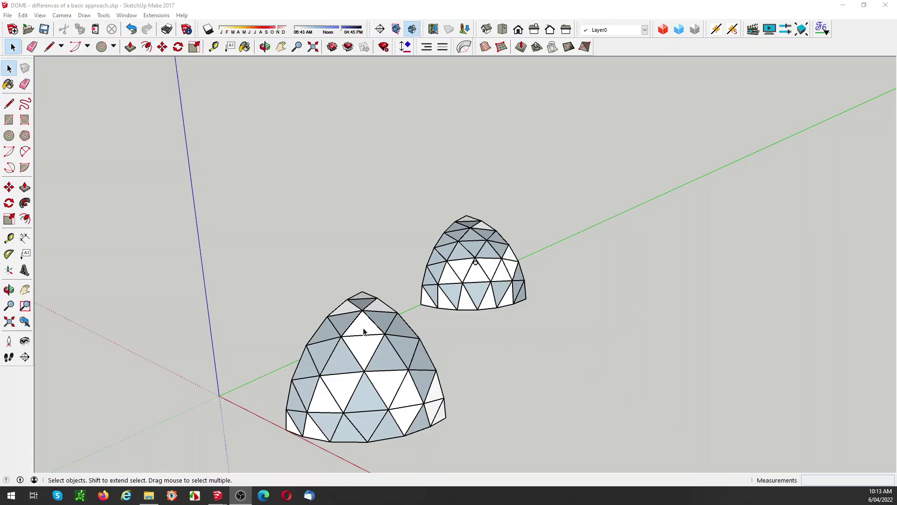
# Examine the triangle layout of the two fully panelled dome segments from the front and the back
pyautogui.moveTo(542, 321); pyautogui.dragTo(522, 291, button='middle')
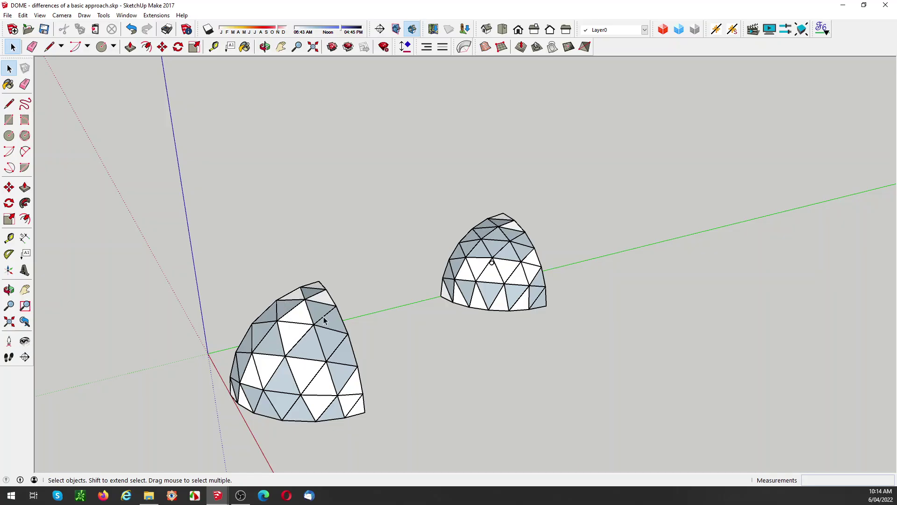
pyautogui.moveTo(241, 370); pyautogui.dragTo(608, 339, button='middle')
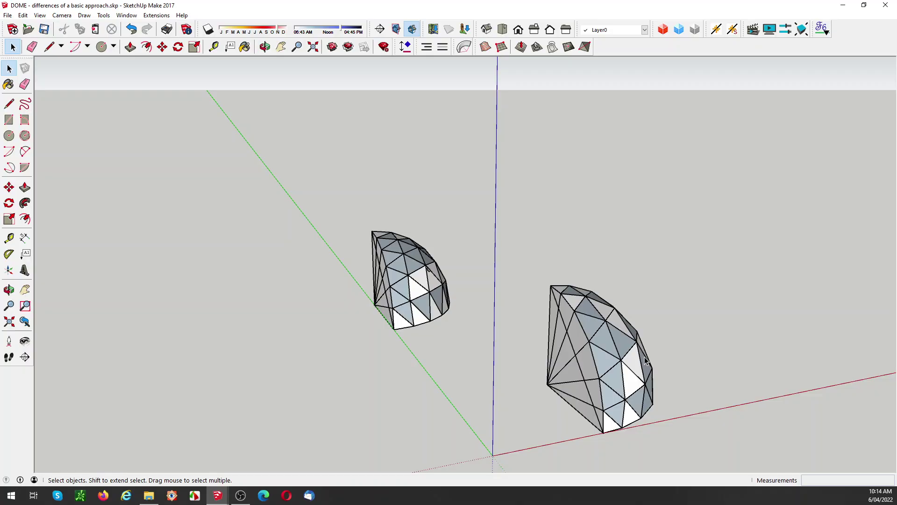
pyautogui.moveTo(647, 361); pyautogui.dragTo(287, 331, button='middle')
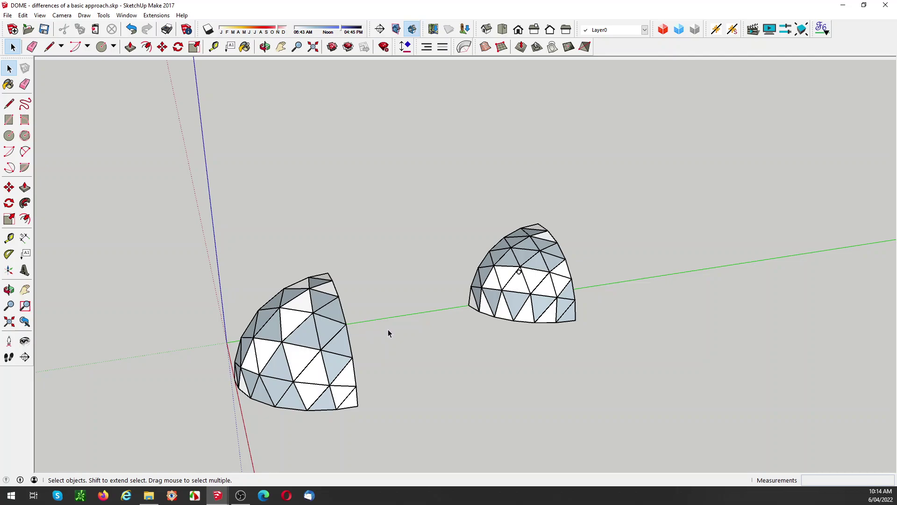
# Compare the triangle pattern of the near panelled dome segment with that of the far one
pyautogui.moveTo(451, 335); pyautogui.dragTo(435, 344, button='middle')
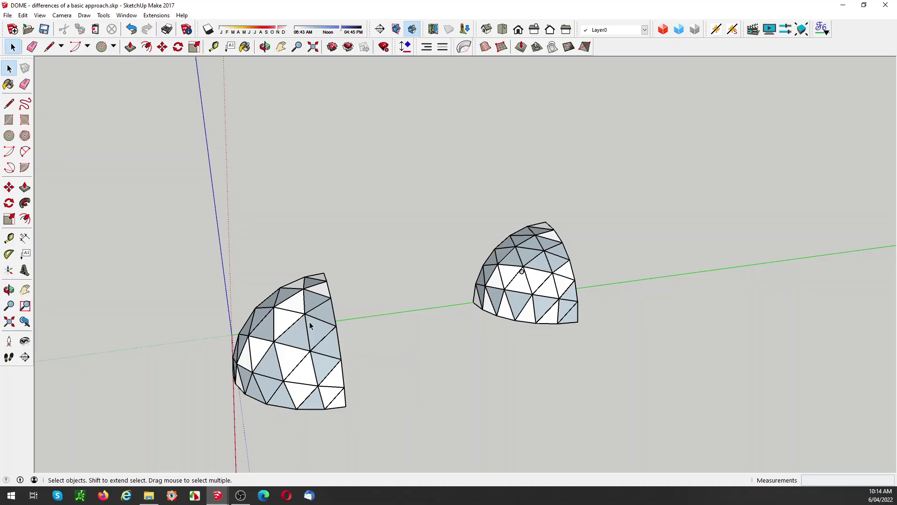
pyautogui.scroll(6, 523, 293)
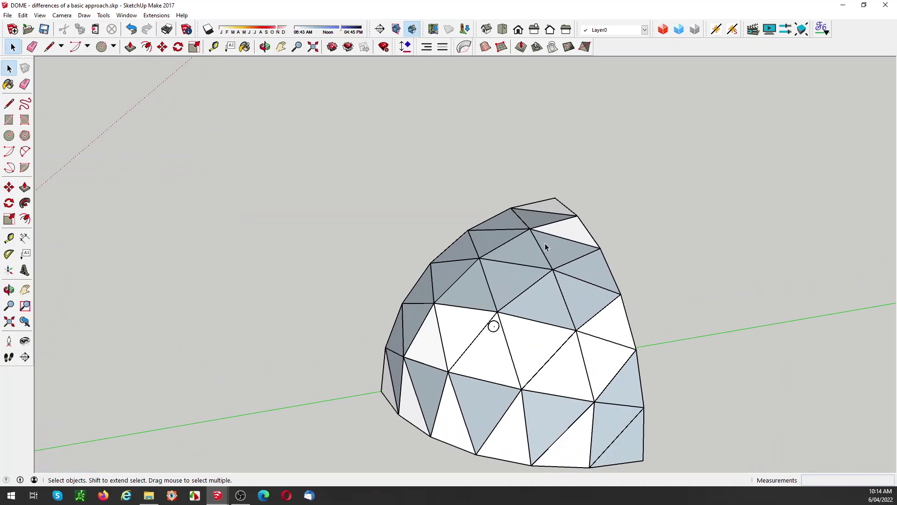
pyautogui.moveTo(584, 276); pyautogui.dragTo(565, 281, button='middle')
pyautogui.scroll(-2, 562, 276)
pyautogui.scroll(-4, 562, 331)
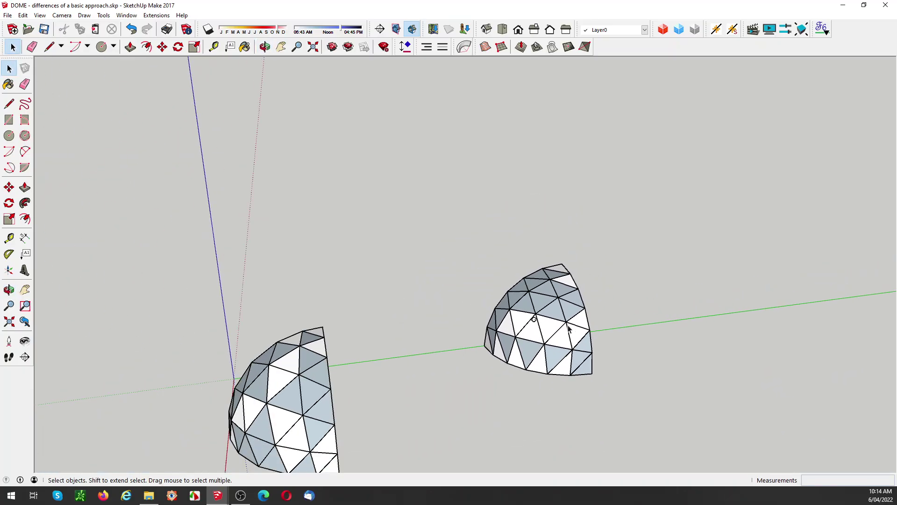
pyautogui.moveTo(486, 355); pyautogui.dragTo(558, 338, button='middle')
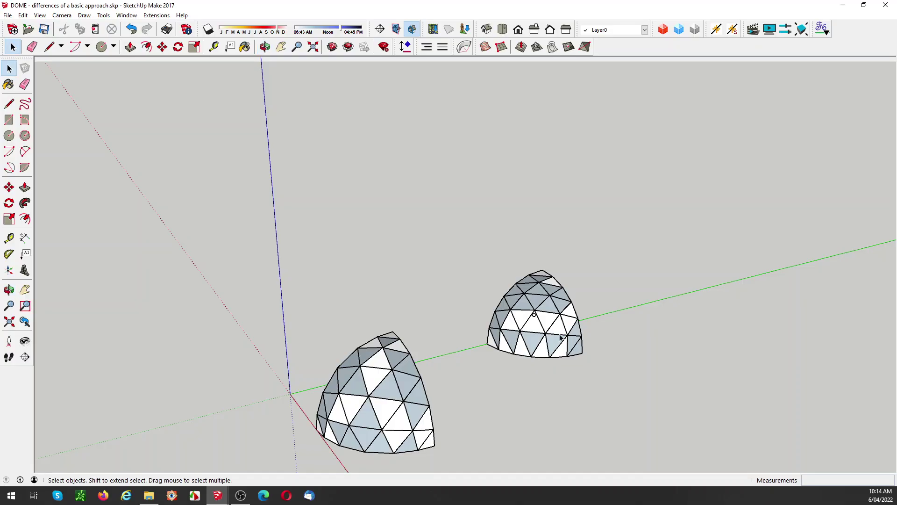
# Delete the panelled shell of the far dome segment and examine the flat triangular construction underneath from several angles
pyautogui.click(552, 301)
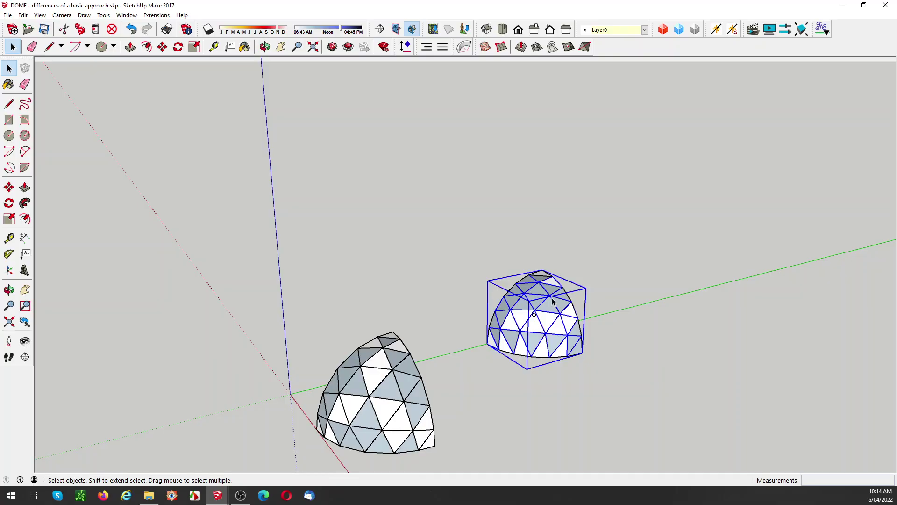
pyautogui.press('Delete')
pyautogui.scroll(4, 553, 306)
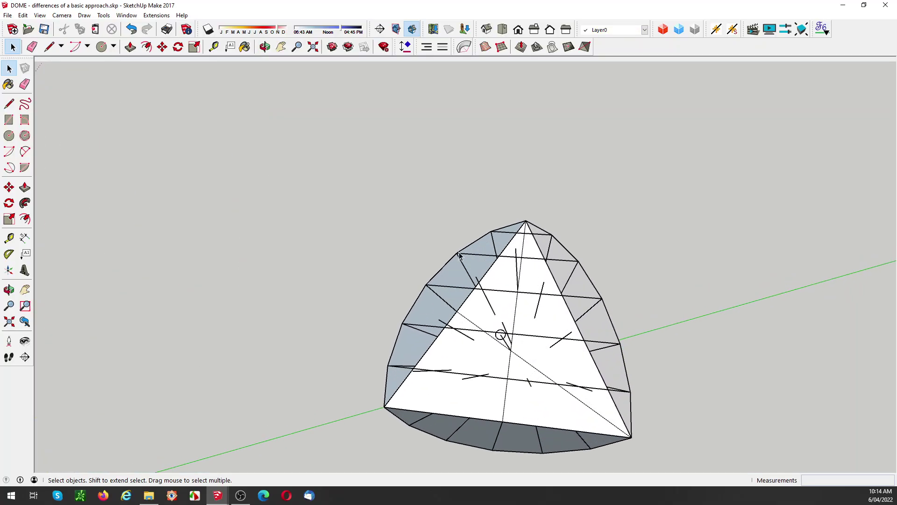
pyautogui.moveTo(586, 262); pyautogui.dragTo(484, 273, button='middle')
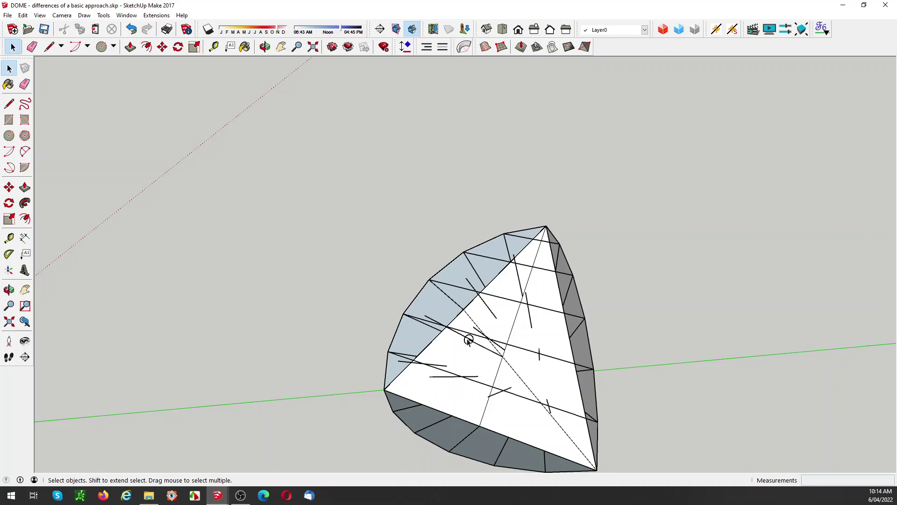
pyautogui.scroll(-3, 552, 325)
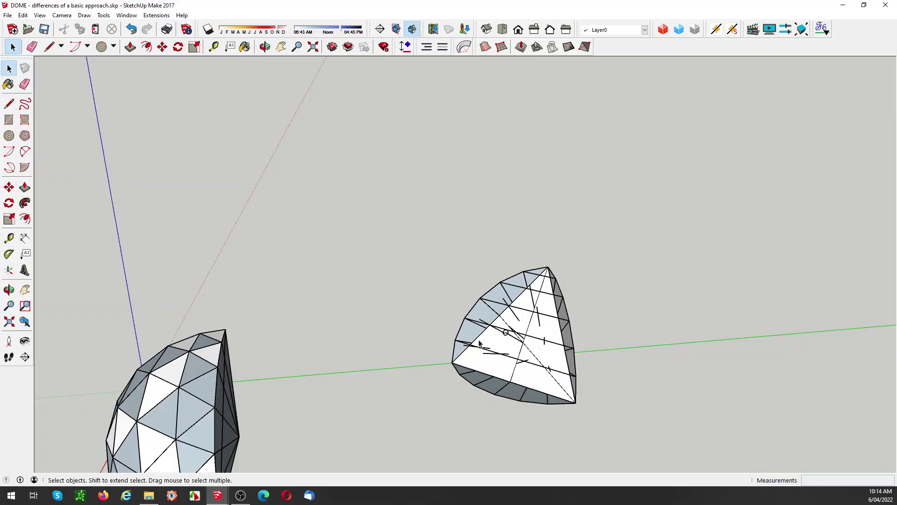
pyautogui.moveTo(516, 356); pyautogui.dragTo(486, 357, button='middle')
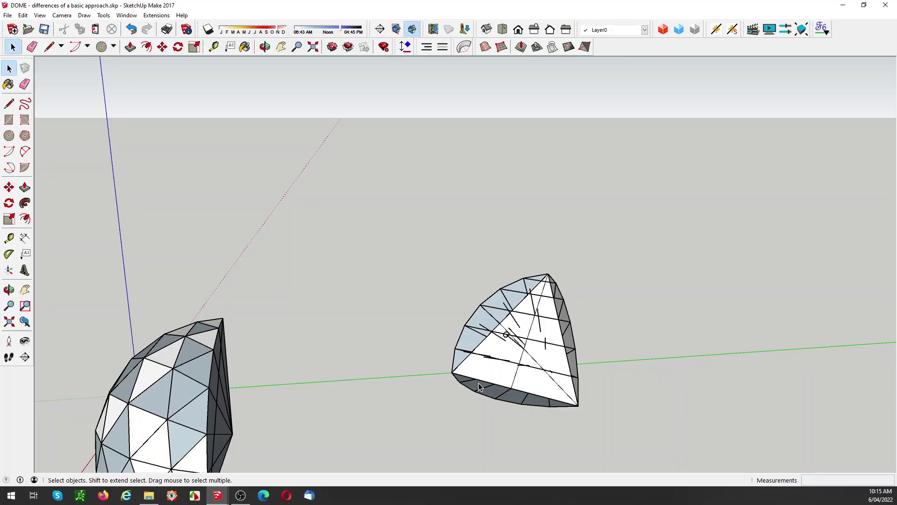
pyautogui.moveTo(479, 382); pyautogui.dragTo(494, 394, button='middle')
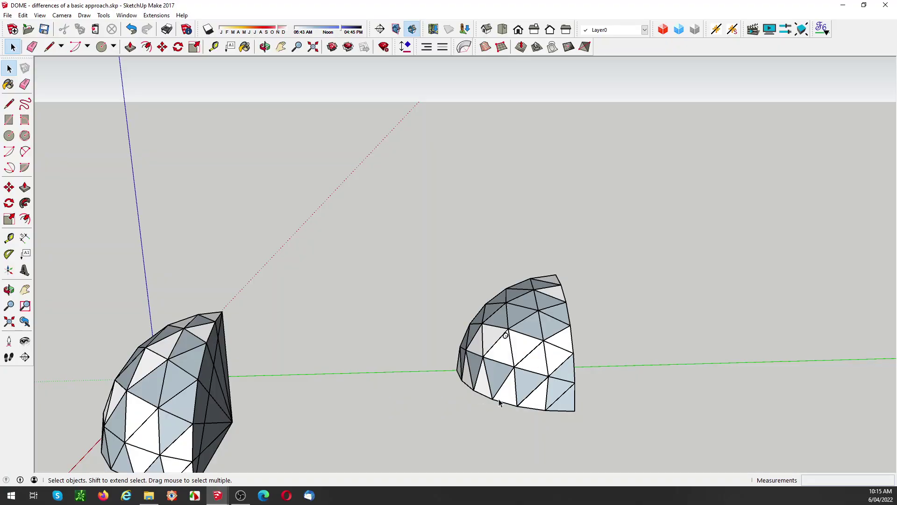
# Compare the horizontal rows and edge lines of the triangles on both dome segments from low and raised viewpoints
pyautogui.moveTo(480, 407); pyautogui.dragTo(576, 369, button='middle')
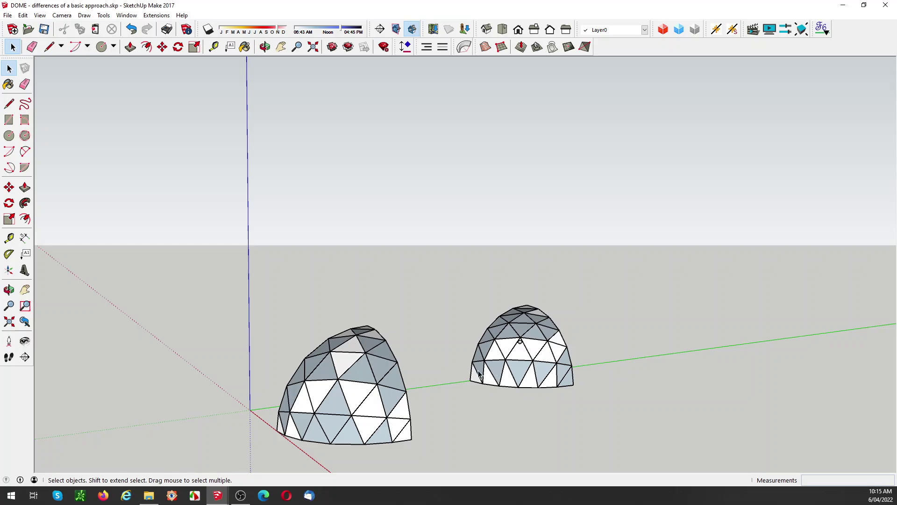
pyautogui.scroll(5, 495, 376)
pyautogui.moveTo(502, 372)
pyautogui.mouseDown(button='middle')
pyautogui.moveTo(534, 380)
pyautogui.moveTo(503, 377)
pyautogui.mouseUp(button='middle')
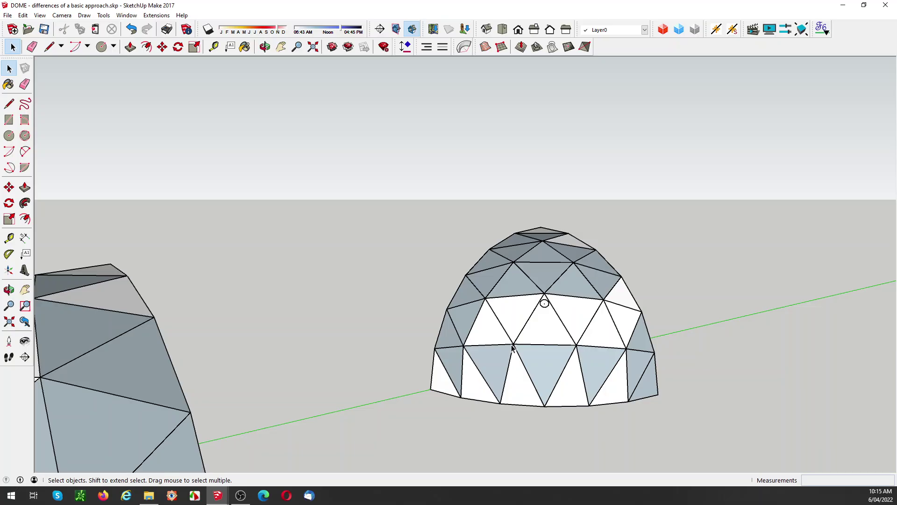
pyautogui.scroll(-3, 550, 397)
pyautogui.scroll(4, 463, 406)
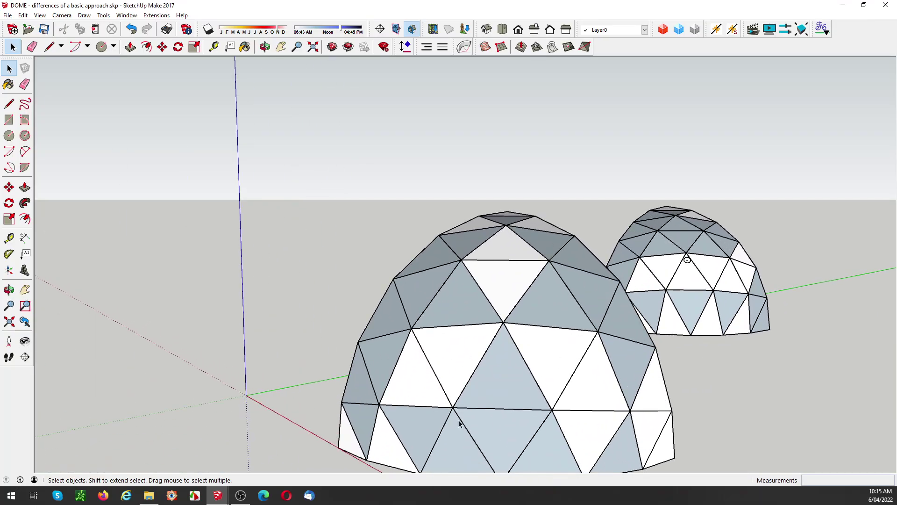
pyautogui.moveTo(515, 414); pyautogui.dragTo(669, 332, button='middle')
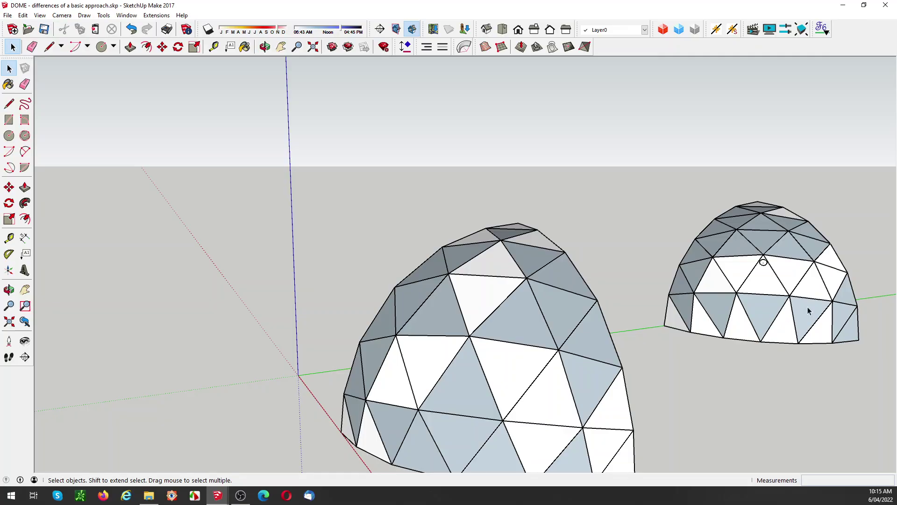
pyautogui.moveTo(809, 310)
pyautogui.mouseDown(button='middle')
pyautogui.moveTo(770, 352)
pyautogui.moveTo(851, 353)
pyautogui.moveTo(802, 313)
pyautogui.mouseUp(button='middle')
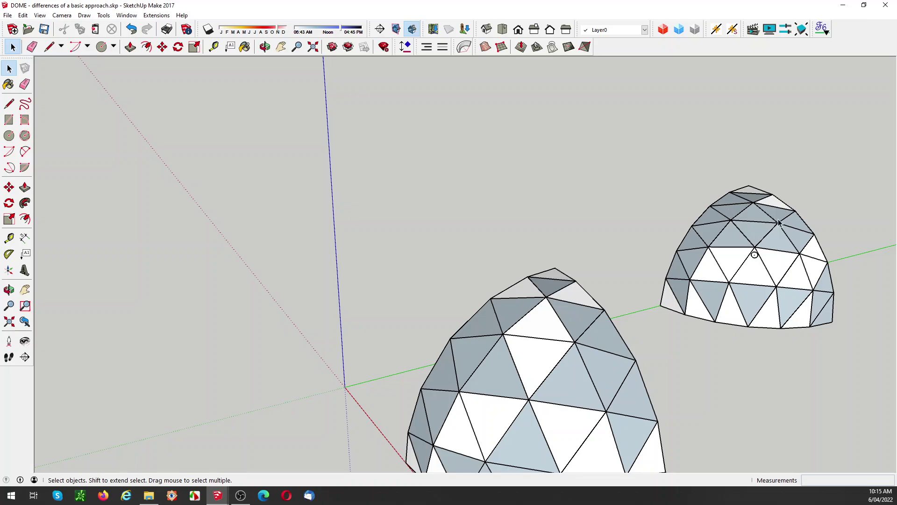
pyautogui.moveTo(735, 344); pyautogui.dragTo(689, 323, button='middle')
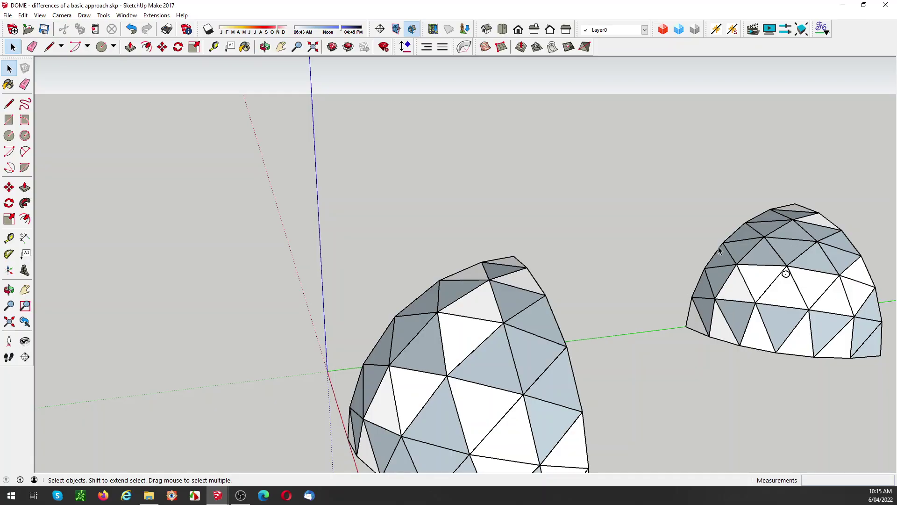
pyautogui.scroll(-2, 641, 290)
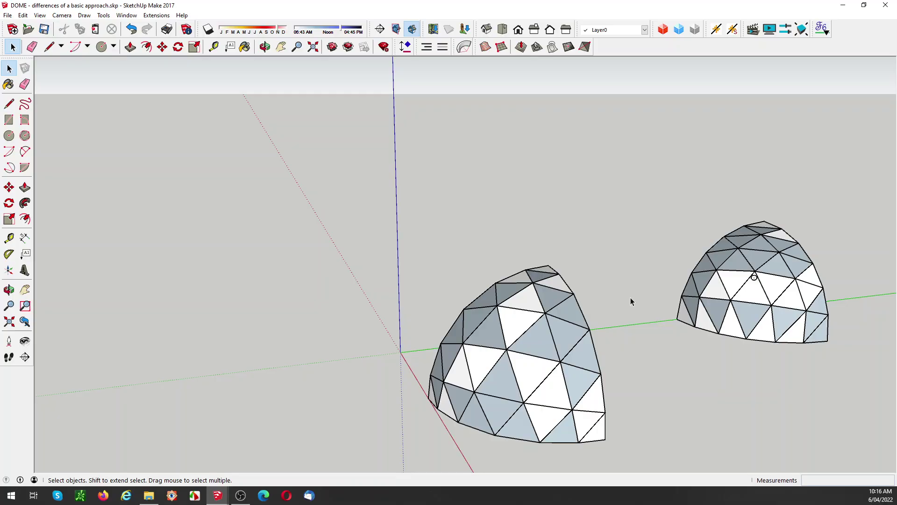
# Paint the far dome segment with the 0041_Chocolate colour
pyautogui.click(757, 237)
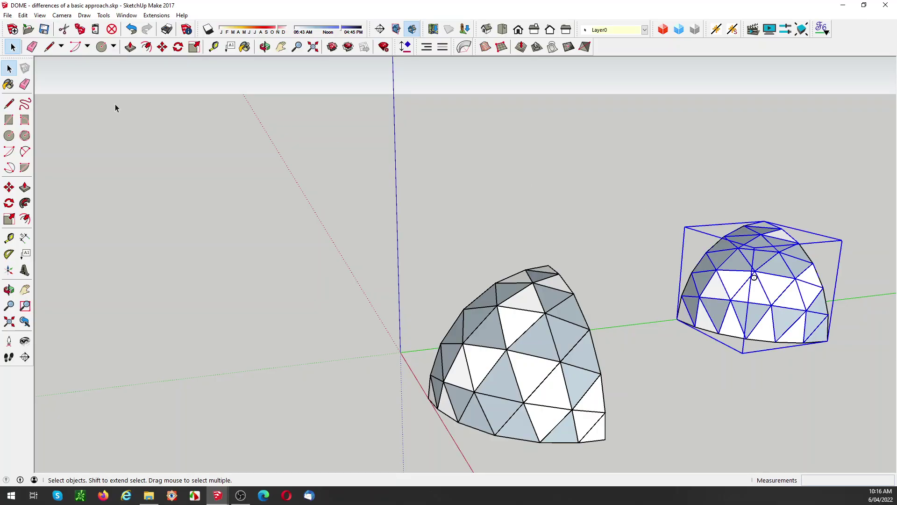
pyautogui.click(8, 85)
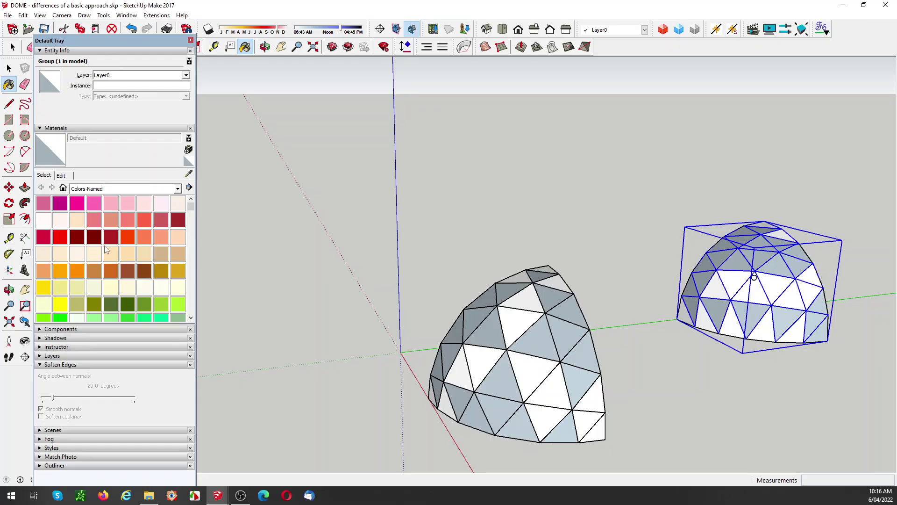
pyautogui.click(112, 270)
pyautogui.click(723, 280)
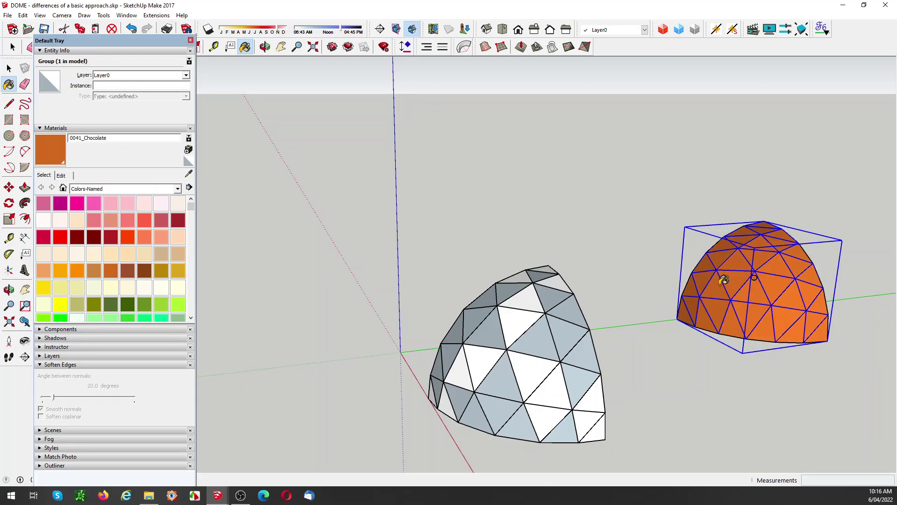
pyautogui.press('space')
# Paint the near dome segment with the 0014_DarkSalmon colour
pyautogui.click(531, 318)
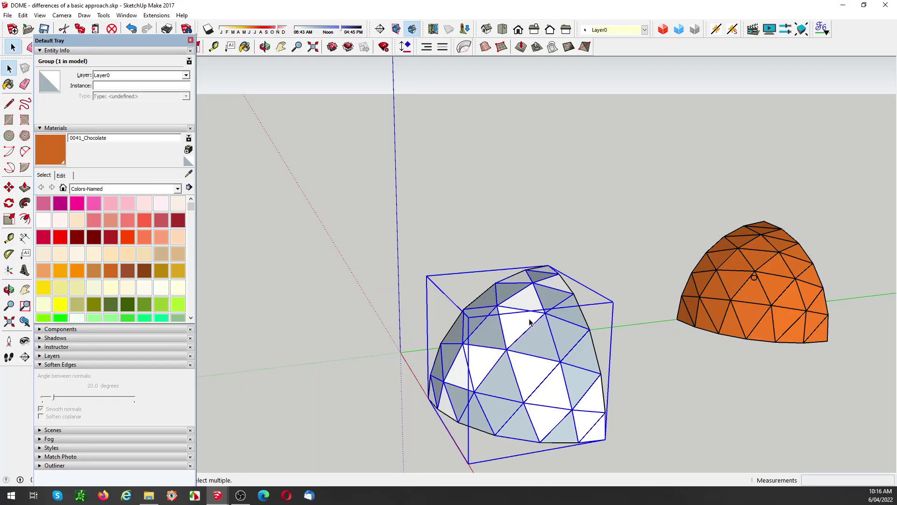
pyautogui.click(110, 220)
pyautogui.click(561, 333)
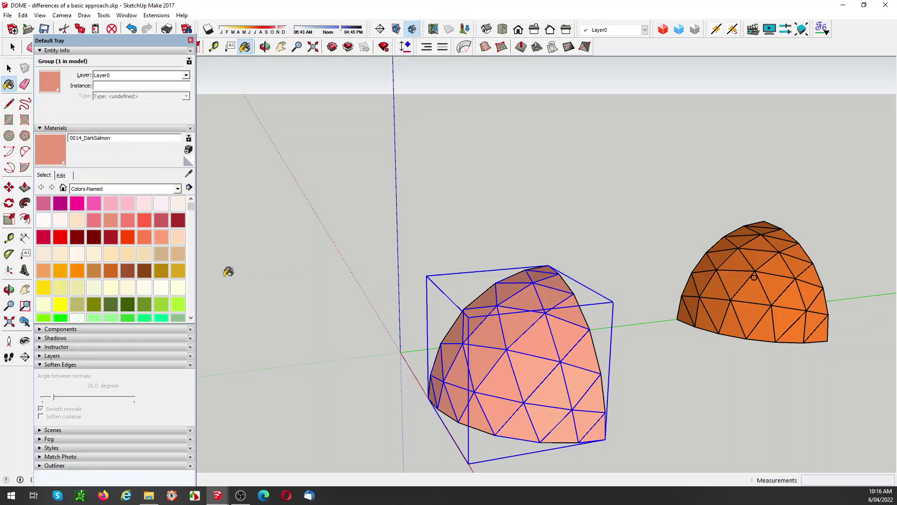
# Repaint the near dome segment with the 0060_GrassGreen colour and clear the selection
pyautogui.click(127, 307)
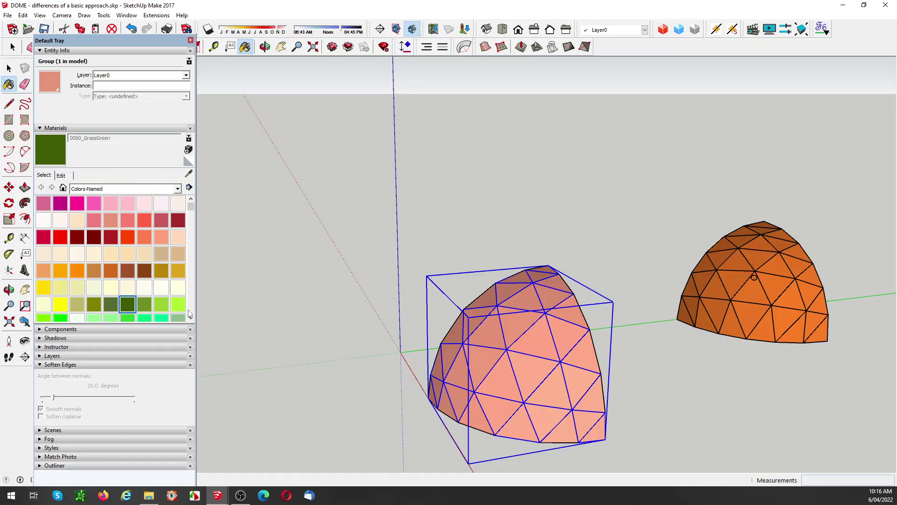
pyautogui.click(534, 327)
pyautogui.press('space')
pyautogui.click(772, 389)
# Move the orange dome segment apex to apex onto the green one and examine how their triangles overlap
pyautogui.click(746, 295)
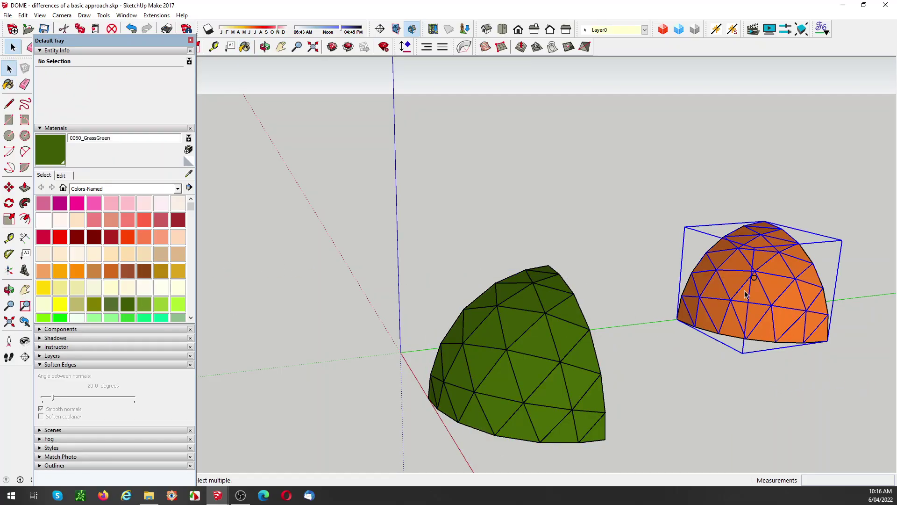
pyautogui.press('m')
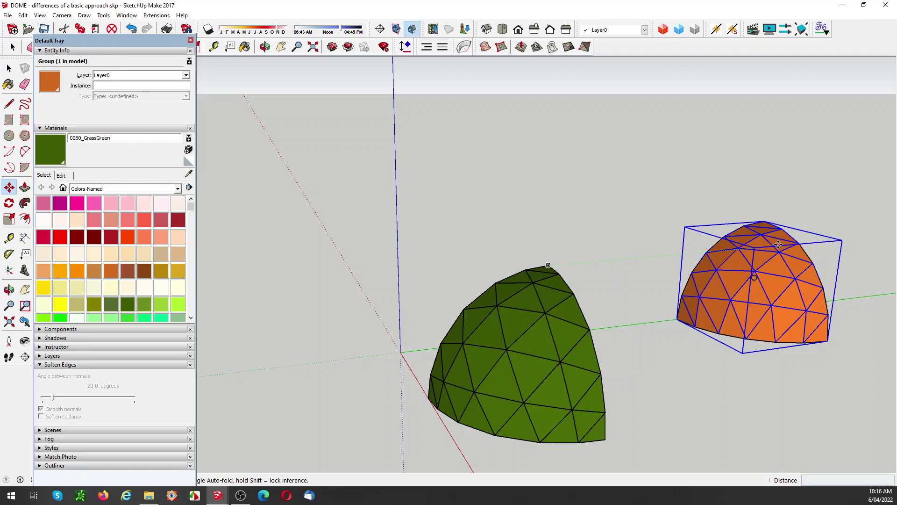
pyautogui.click(764, 222)
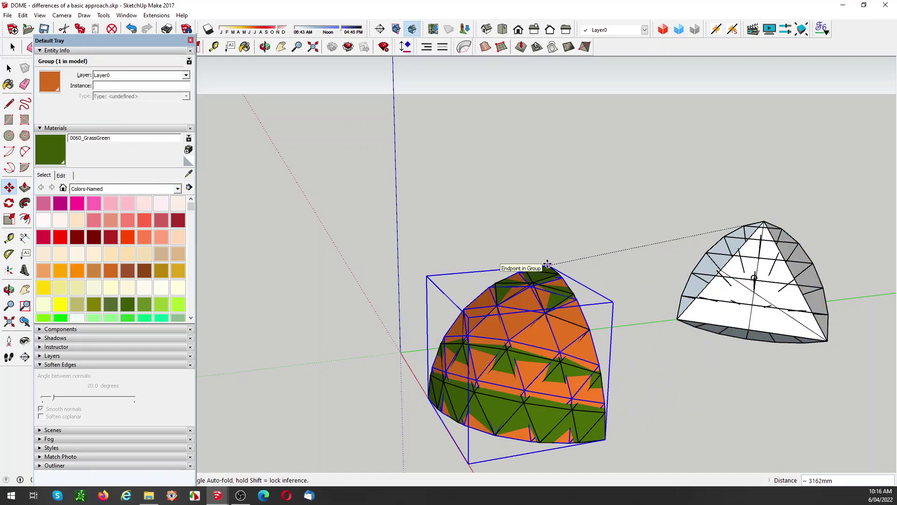
pyautogui.click(548, 264)
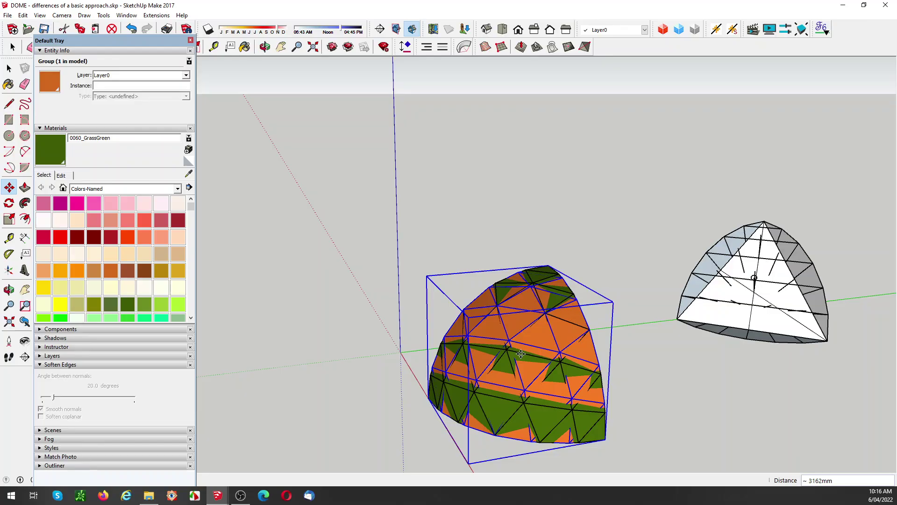
pyautogui.scroll(3, 507, 356)
pyautogui.scroll(2, 507, 356)
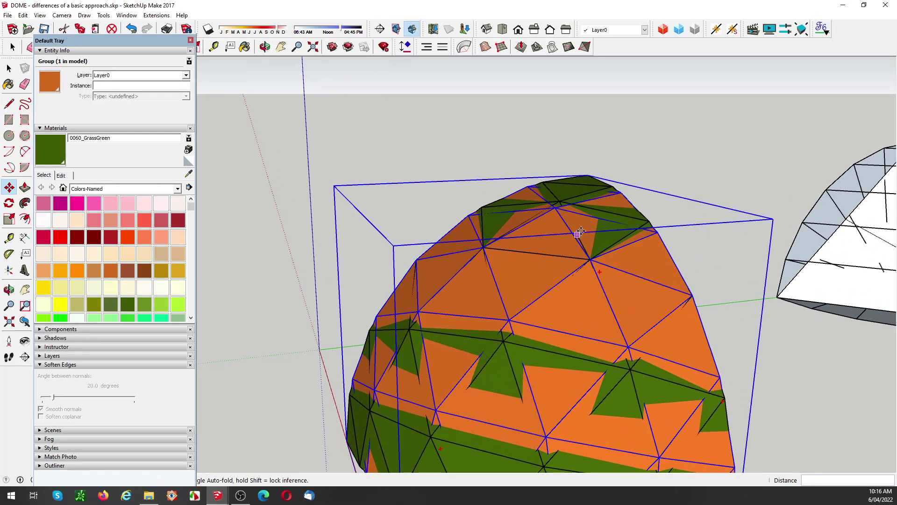
pyautogui.scroll(-2, 577, 251)
pyautogui.moveTo(573, 388); pyautogui.dragTo(592, 339, button='middle')
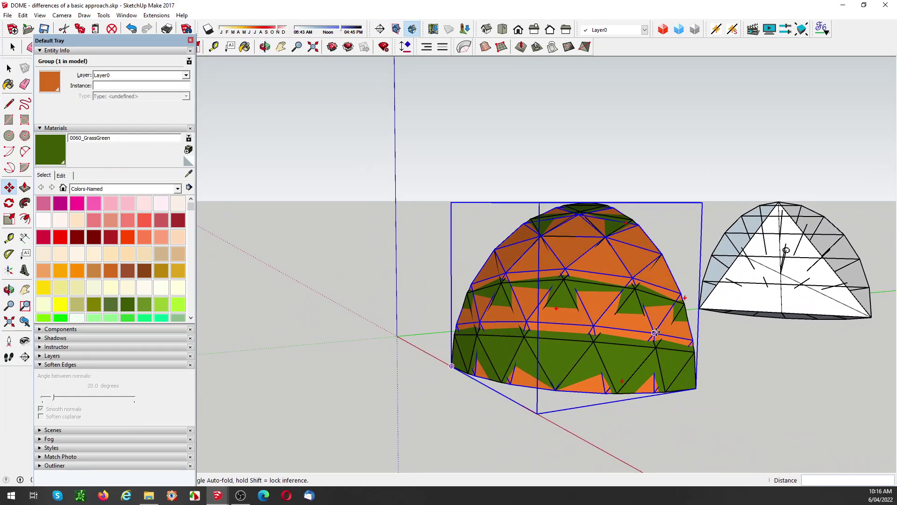
pyautogui.moveTo(729, 313); pyautogui.dragTo(475, 285, button='middle')
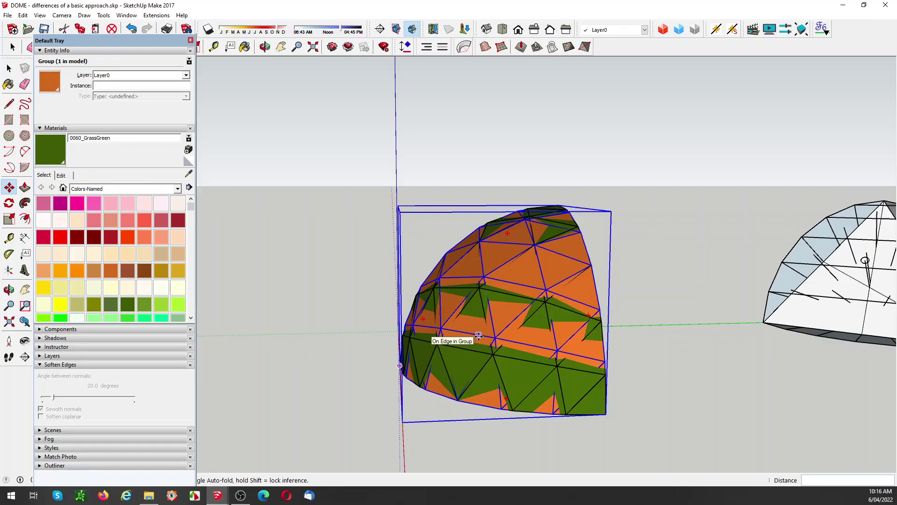
# Undo the move of the orange dome segment onto the green one
pyautogui.click(678, 395)
pyautogui.press('space')
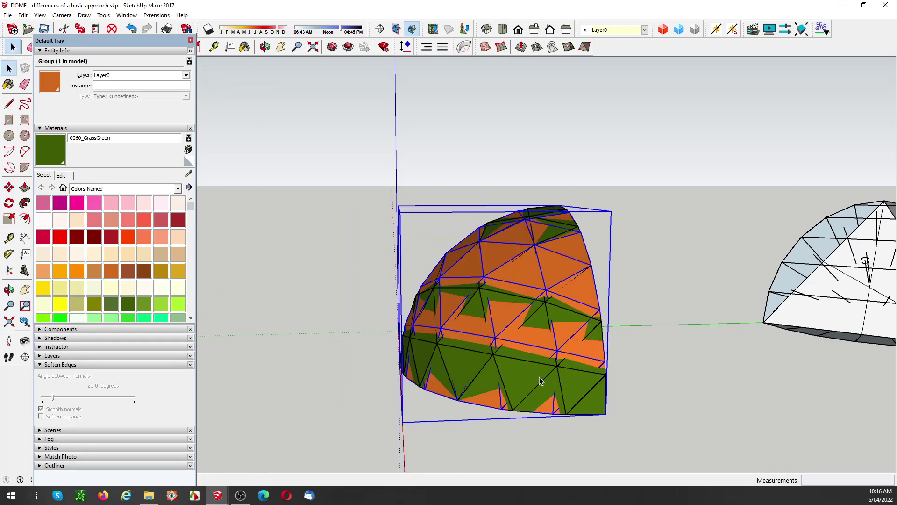
pyautogui.hotkey('ctrl', 'z')
# Rotate-copy the orange dome segment 90 degrees about the vertical axis at its apex, with three copies forming a complete dome
pyautogui.moveTo(546, 368); pyautogui.dragTo(580, 401, button='middle')
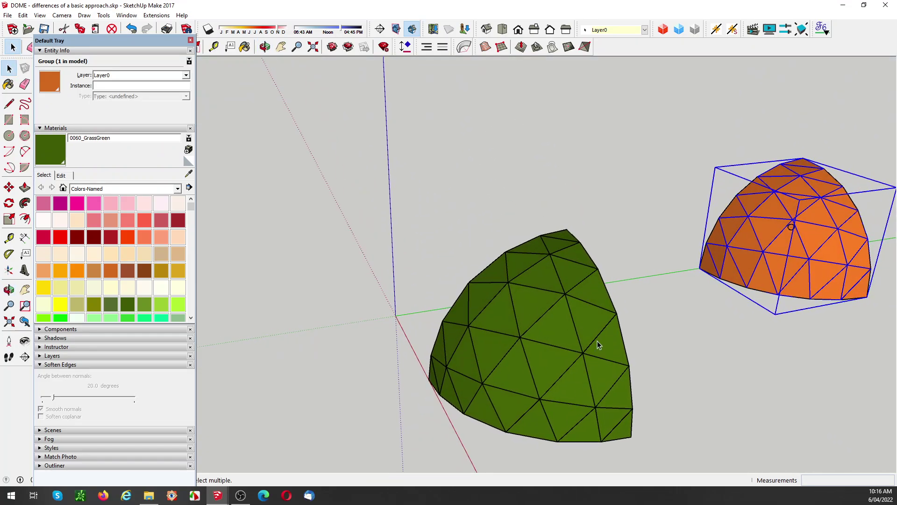
pyautogui.moveTo(511, 314); pyautogui.dragTo(569, 327, button='middle')
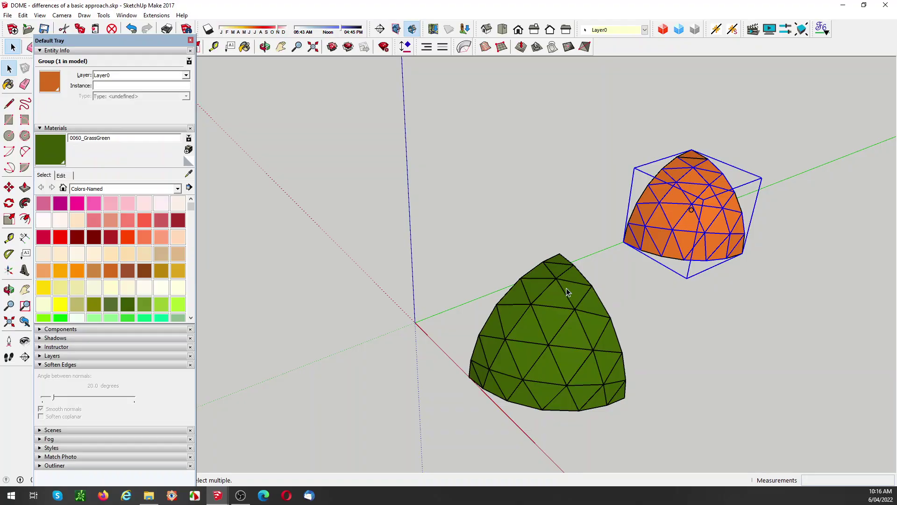
pyautogui.click(701, 327)
pyautogui.click(701, 225)
pyautogui.moveTo(718, 229); pyautogui.dragTo(701, 316, button='middle')
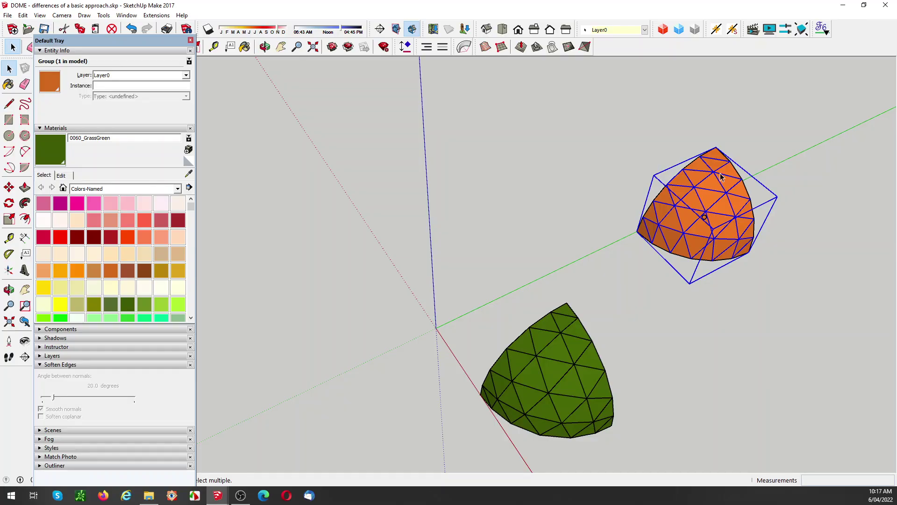
pyautogui.press('q')
pyautogui.click(716, 147)
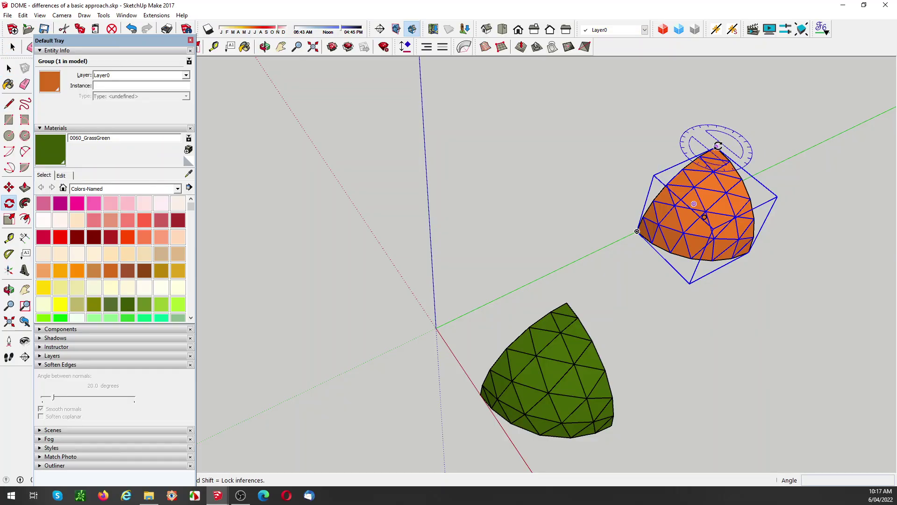
pyautogui.click(699, 135)
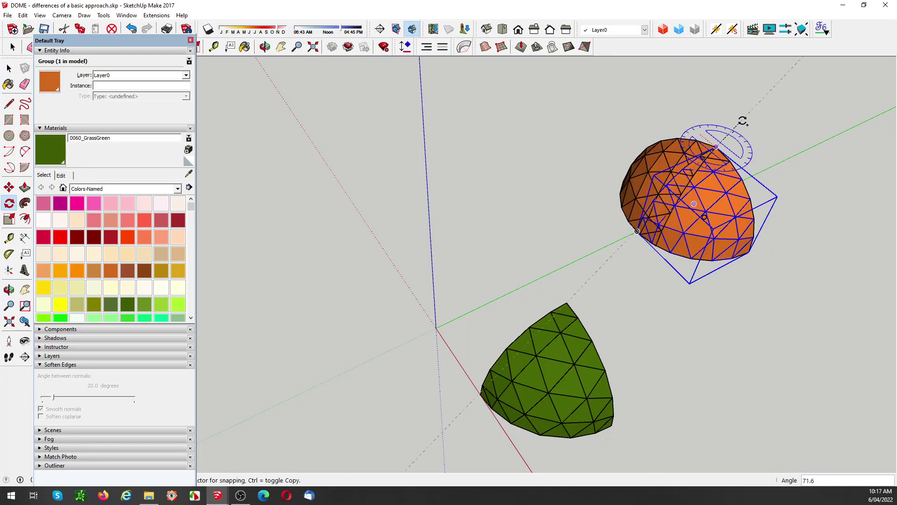
pyautogui.write('90')
pyautogui.press('Return')
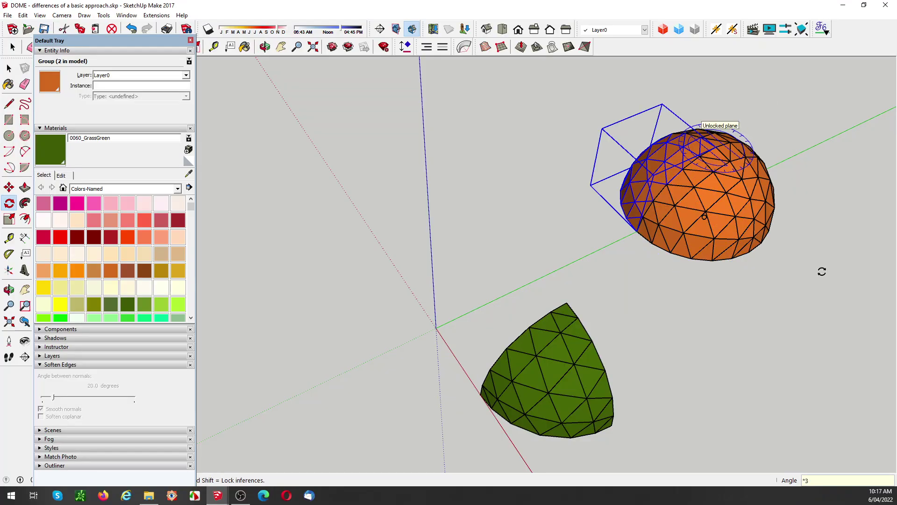
pyautogui.press('space')
# Complete the green dome by rotate-copying its segment 90 degrees around the apex with three copies, and clear the selection
pyautogui.click(587, 351)
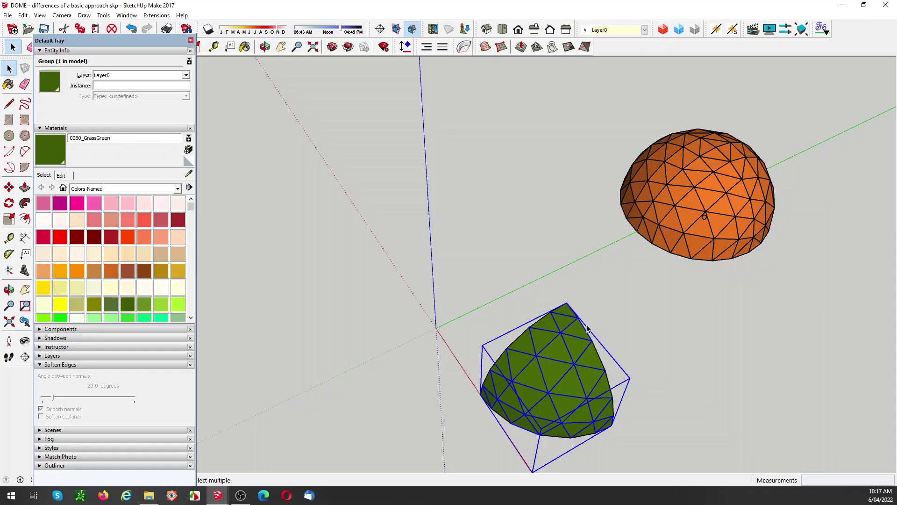
pyautogui.press('q')
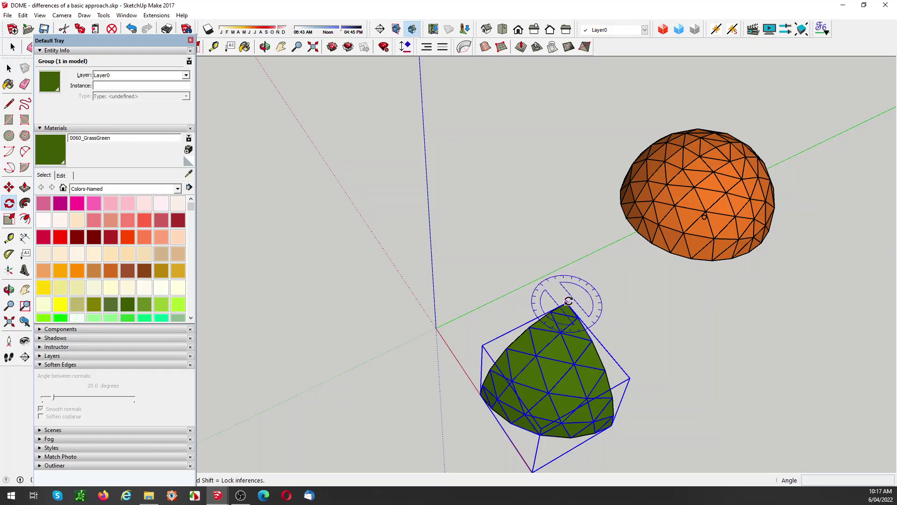
pyautogui.click(567, 303)
pyautogui.click(540, 281)
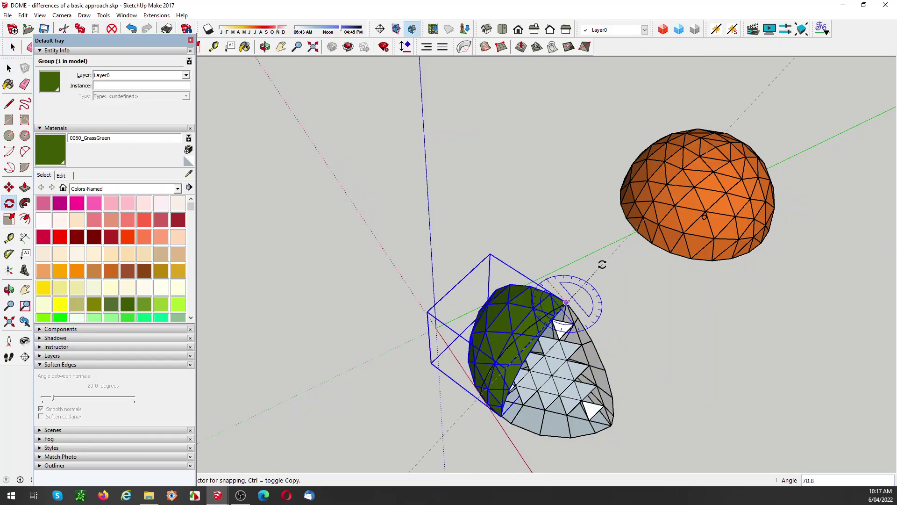
pyautogui.write('90')
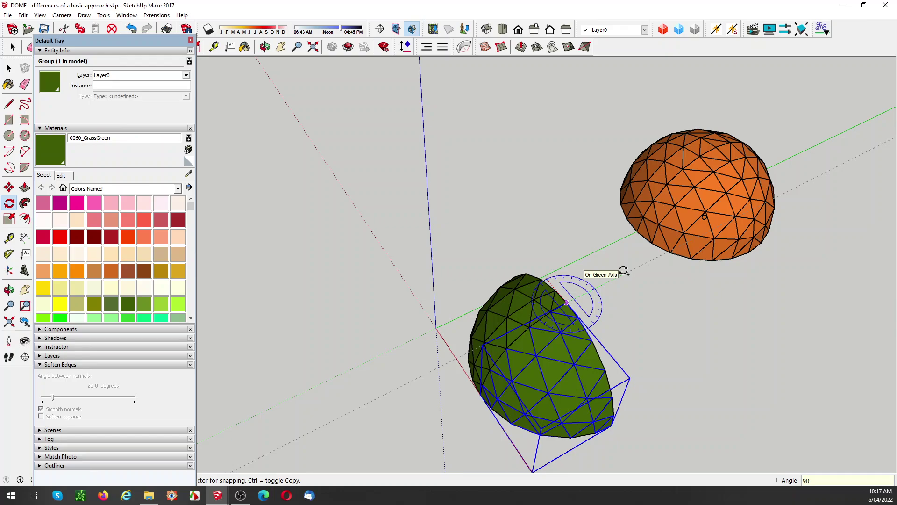
pyautogui.press('Return')
pyautogui.write('*3')
pyautogui.press('Return')
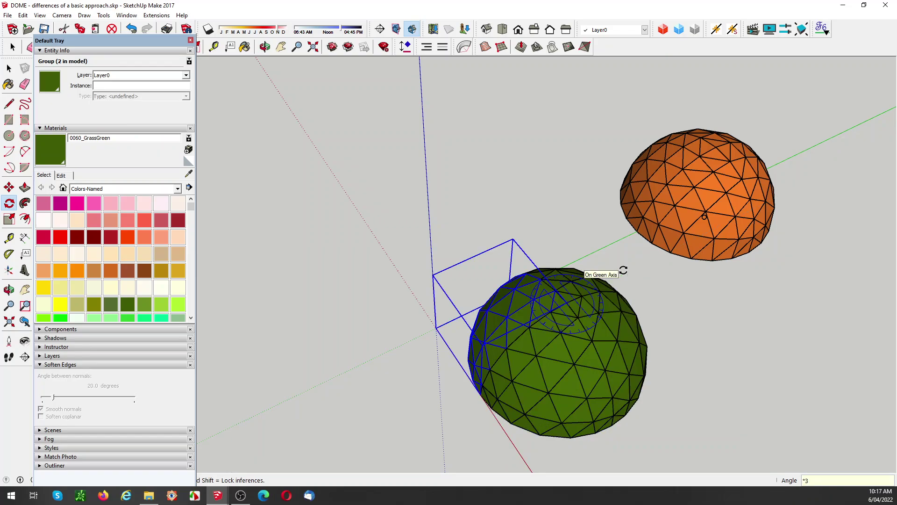
pyautogui.press('space')
pyautogui.click(675, 318)
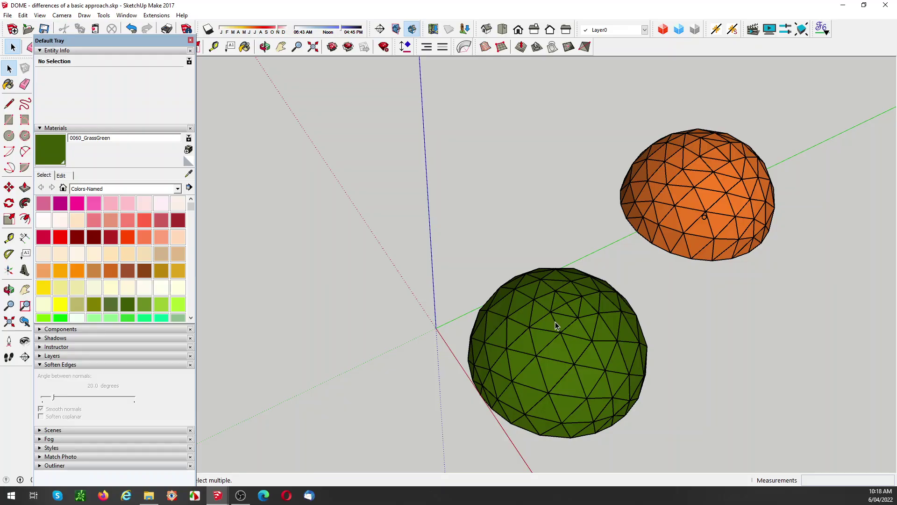
# Combine the four green dome segments into a single group
pyautogui.click(571, 293)
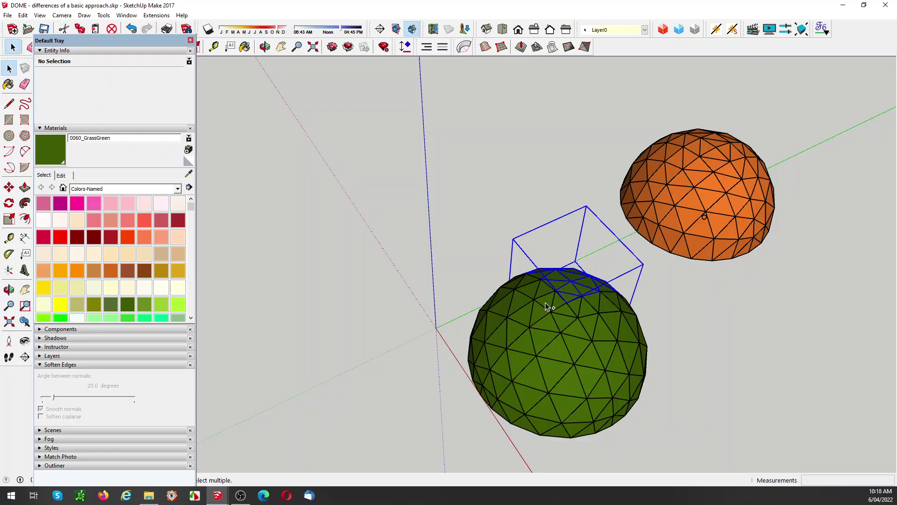
pyautogui.keyDown('shift'); pyautogui.click(530, 332); pyautogui.keyUp('shift')
pyautogui.rightClick(538, 337)
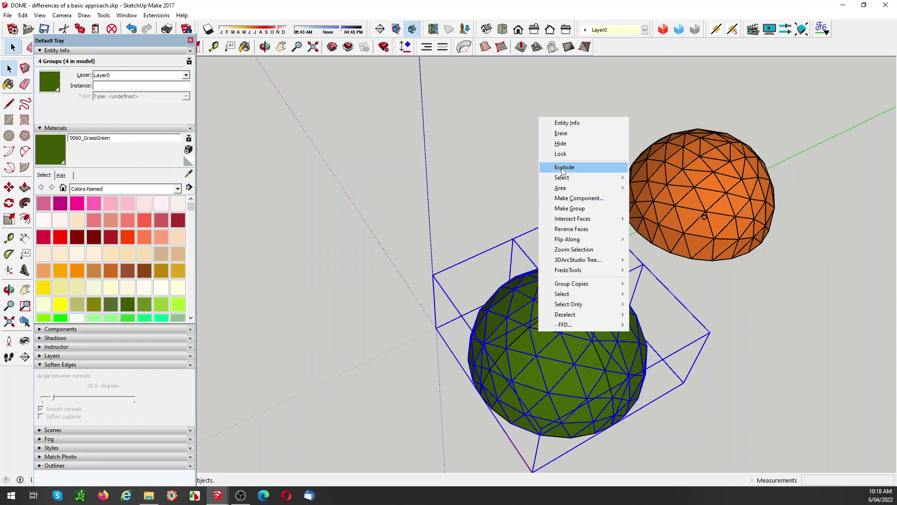
pyautogui.click(566, 209)
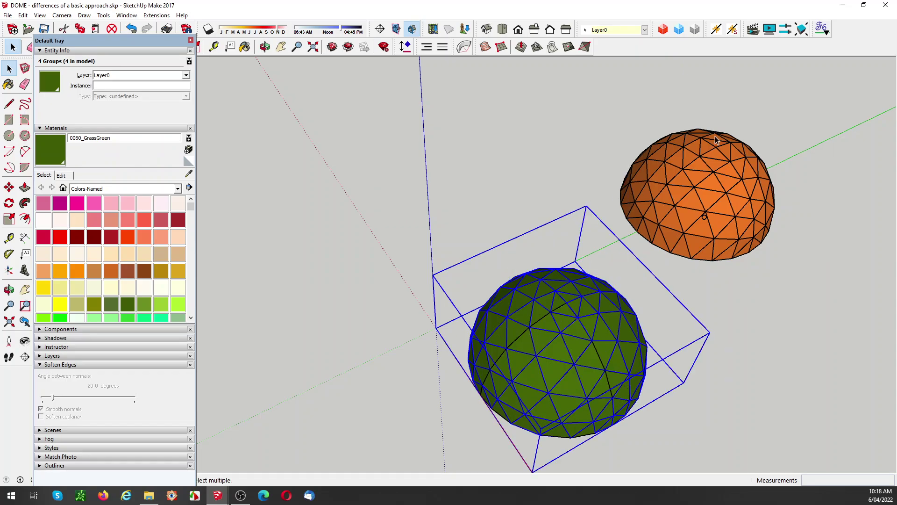
# Combine the four orange dome segments into a single group and clear the selection
pyautogui.click(694, 159)
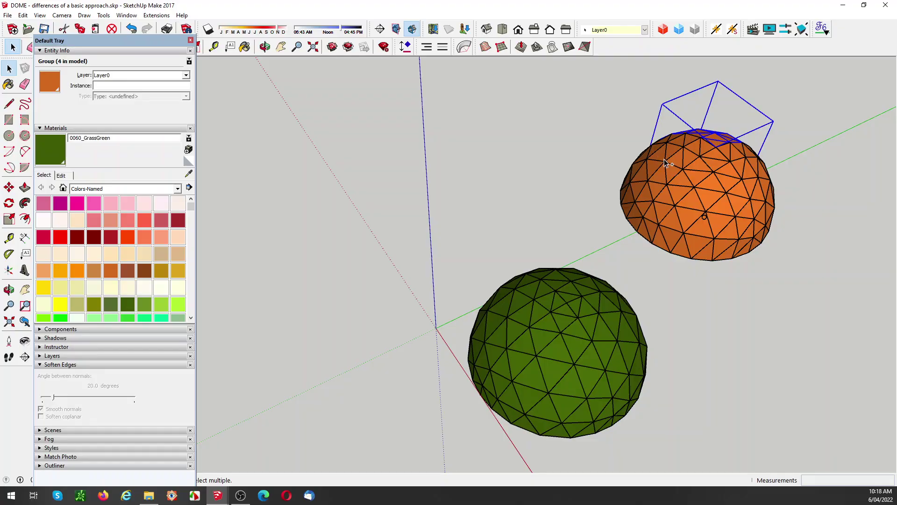
pyautogui.keyDown('ctrl'); pyautogui.click(664, 160); pyautogui.keyUp('ctrl')
pyautogui.keyDown('ctrl'); pyautogui.click(723, 178); pyautogui.keyUp('ctrl')
pyautogui.keyDown('ctrl'); pyautogui.click(747, 160); pyautogui.keyUp('ctrl')
pyautogui.rightClick(747, 160)
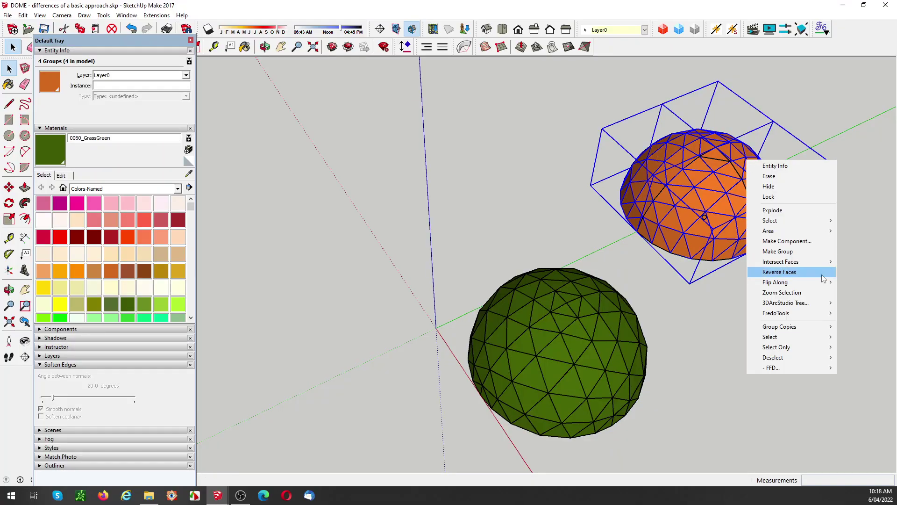
pyautogui.click(794, 252)
pyautogui.click(814, 312)
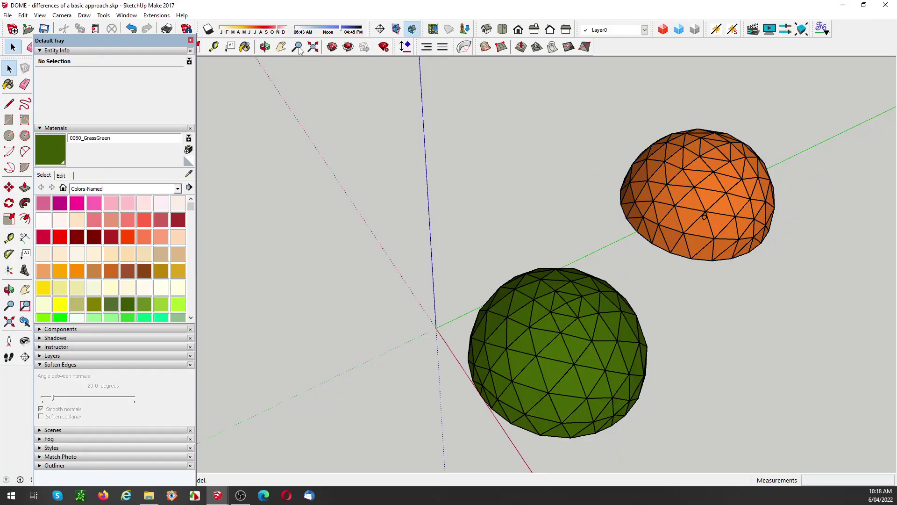
# Hide the Default Tray and show both domes from the top in parallel projection
pyautogui.click(190, 40)
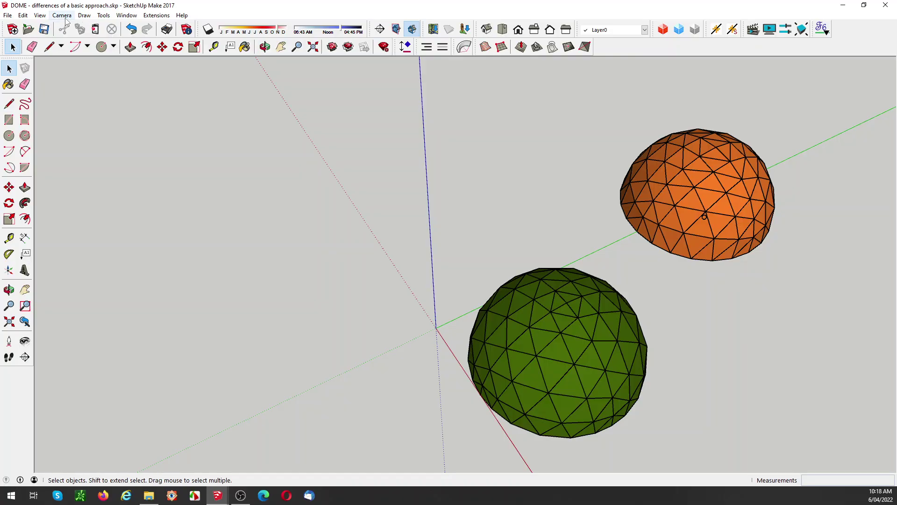
pyautogui.click(62, 15)
pyautogui.click(91, 57)
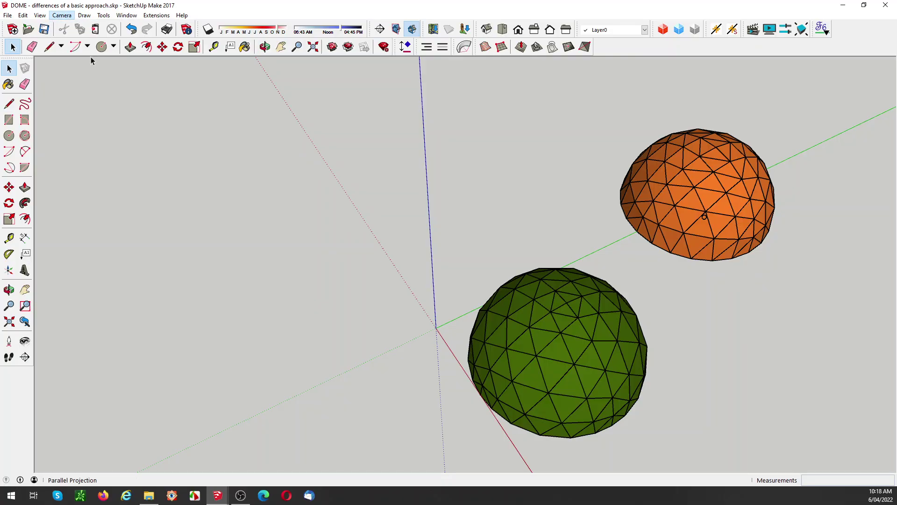
pyautogui.click(503, 28)
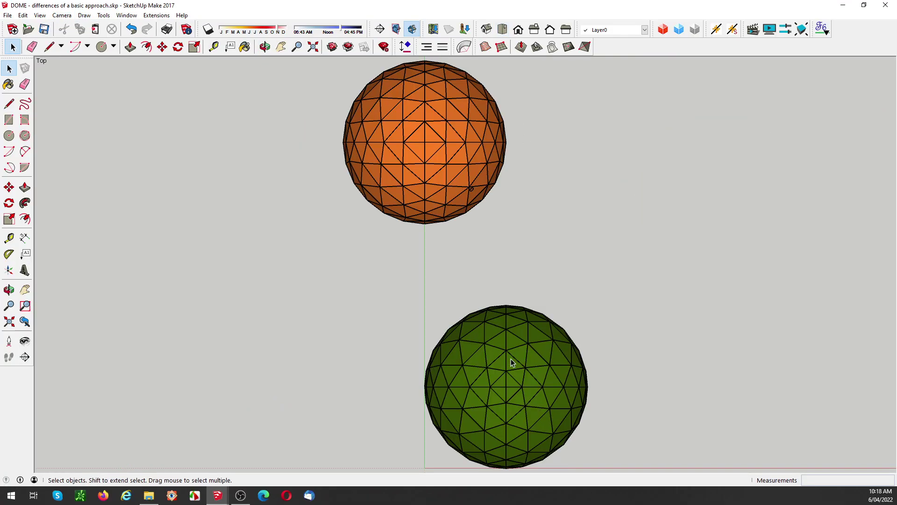
# Move the green dome apex to apex onto the orange one, offset it 3 m along the red axis, and clear the selection
pyautogui.click(509, 390)
pyautogui.press('m')
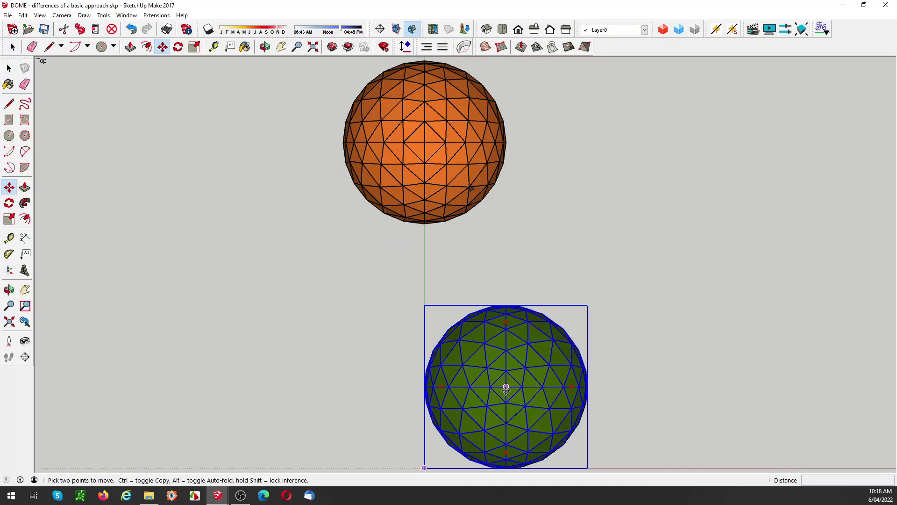
pyautogui.click(424, 142)
pyautogui.click(424, 142)
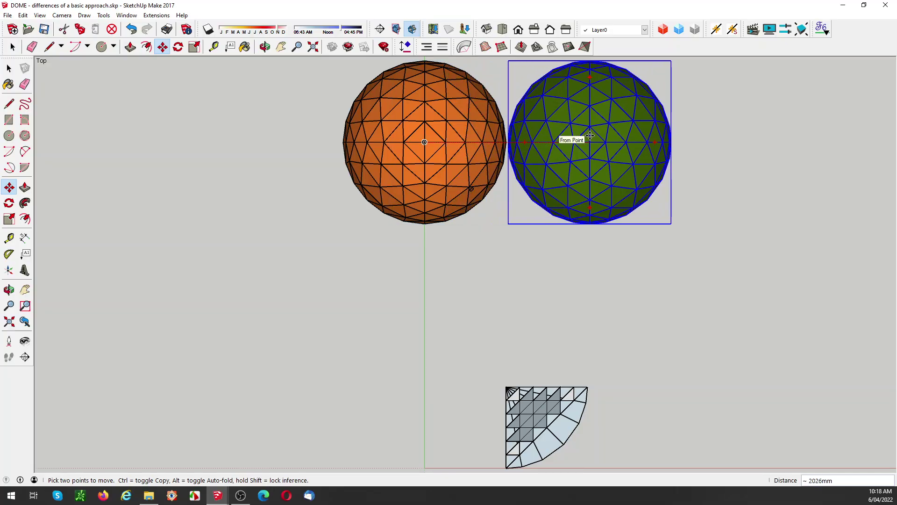
pyautogui.write('3m')
pyautogui.press('Return')
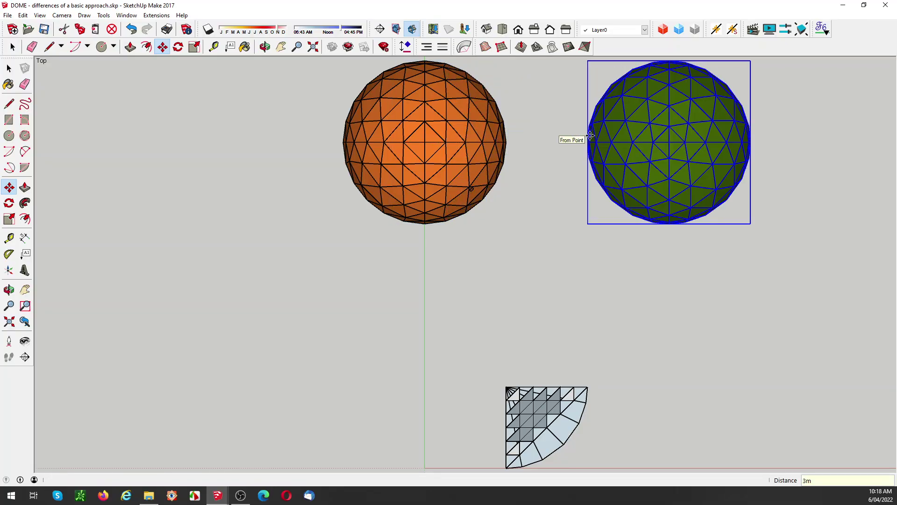
pyautogui.press('space')
pyautogui.click(559, 246)
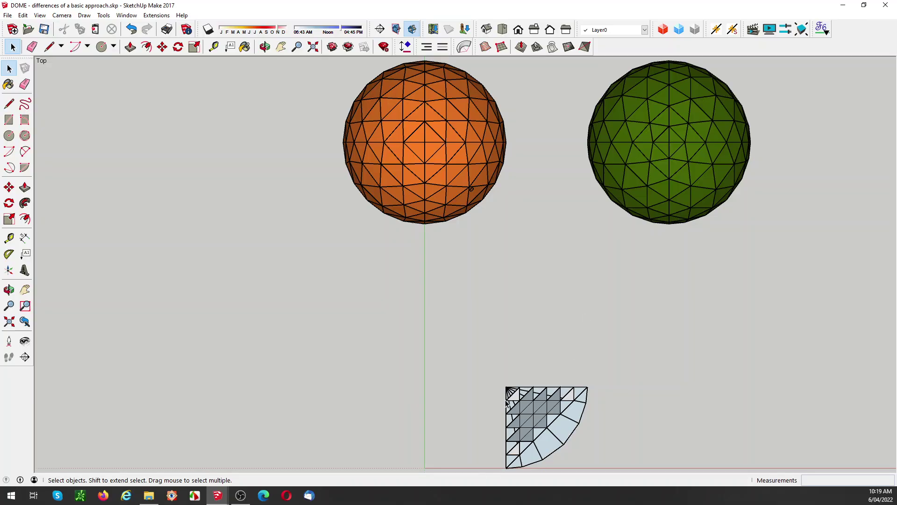
pyautogui.middleClick(544, 414)
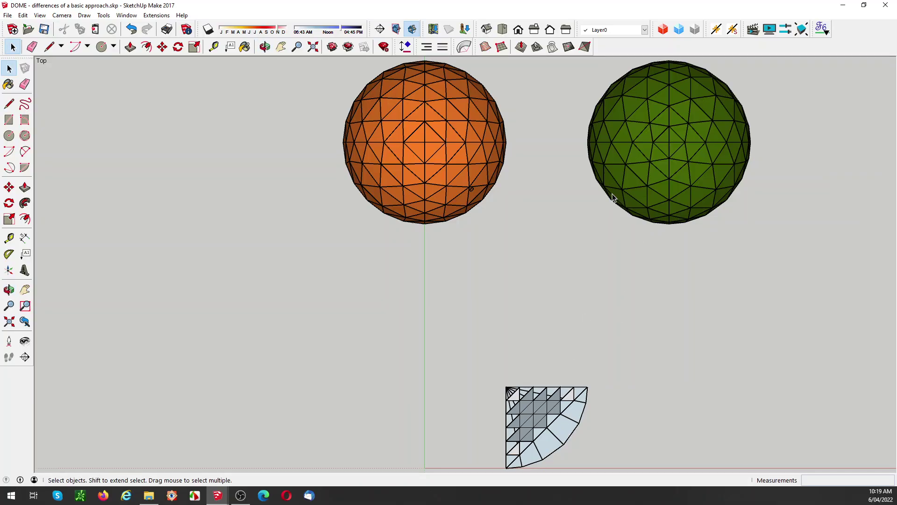